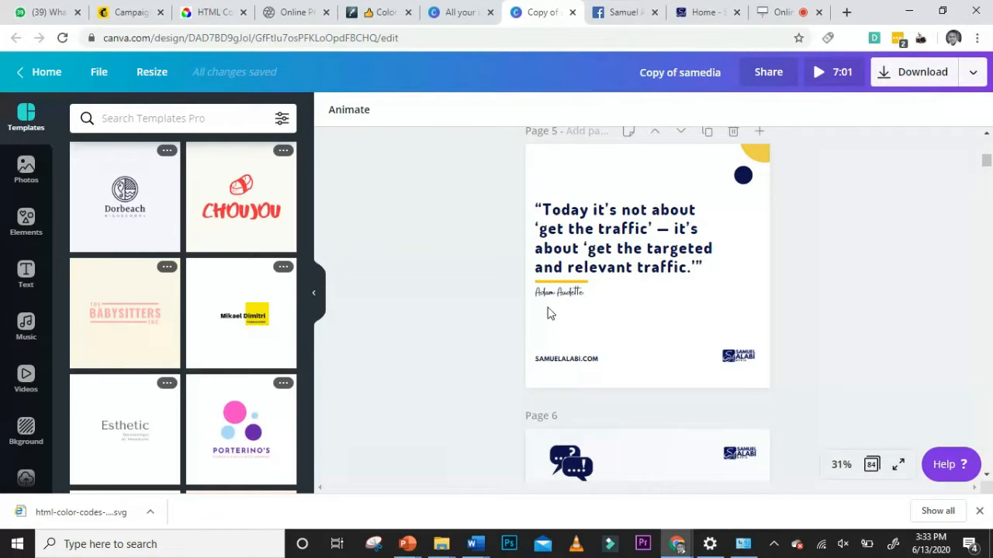
# Step: Examine the social media pages and the palette colours offered for the #312486 text on page 2
pyautogui.scroll(5, 673, 329)
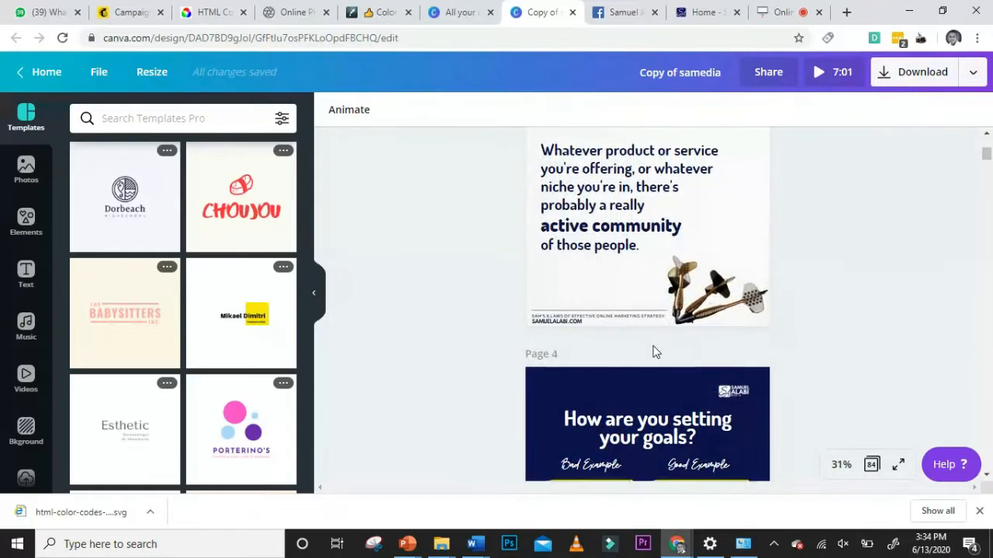
pyautogui.scroll(-5, 659, 345)
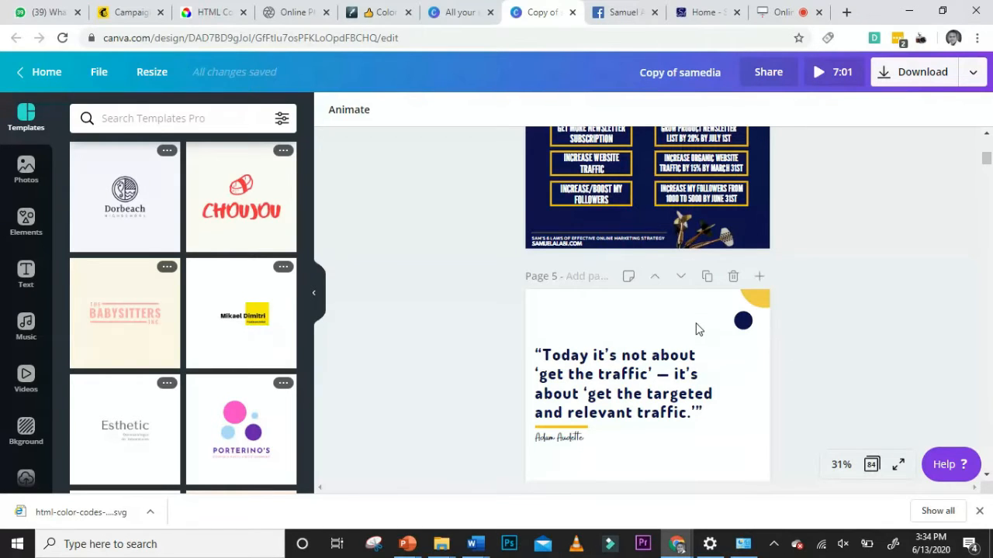
pyautogui.scroll(3, 684, 341)
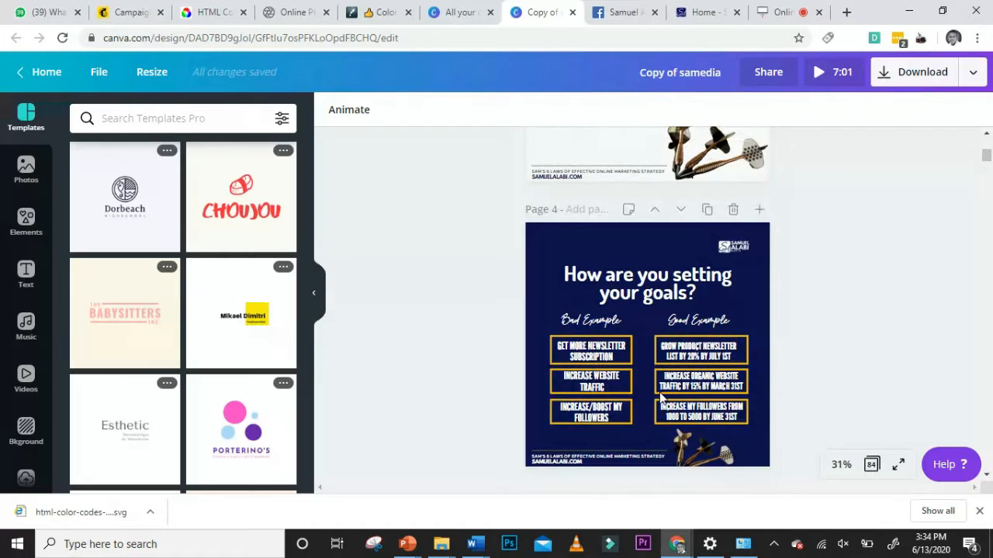
pyautogui.scroll(3, 662, 398)
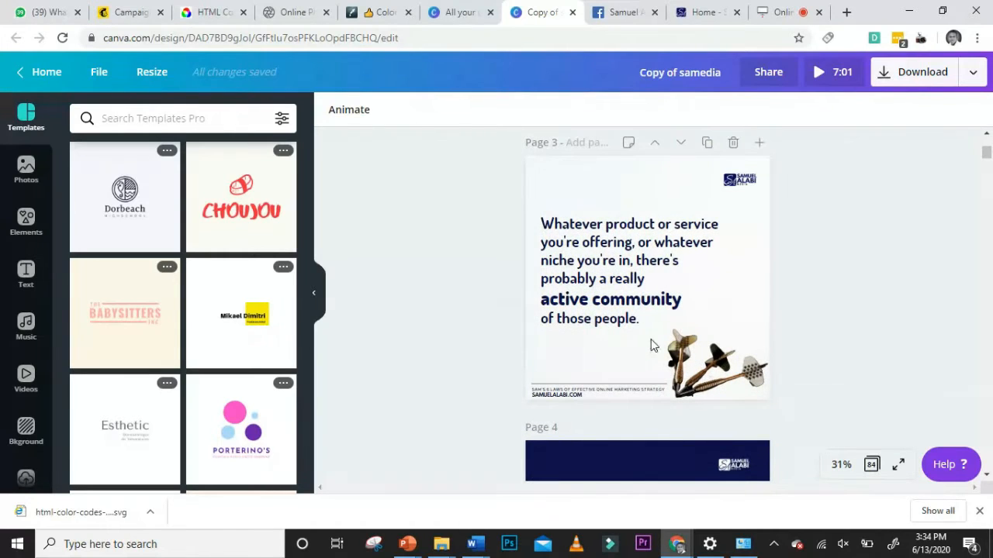
pyautogui.scroll(3, 671, 305)
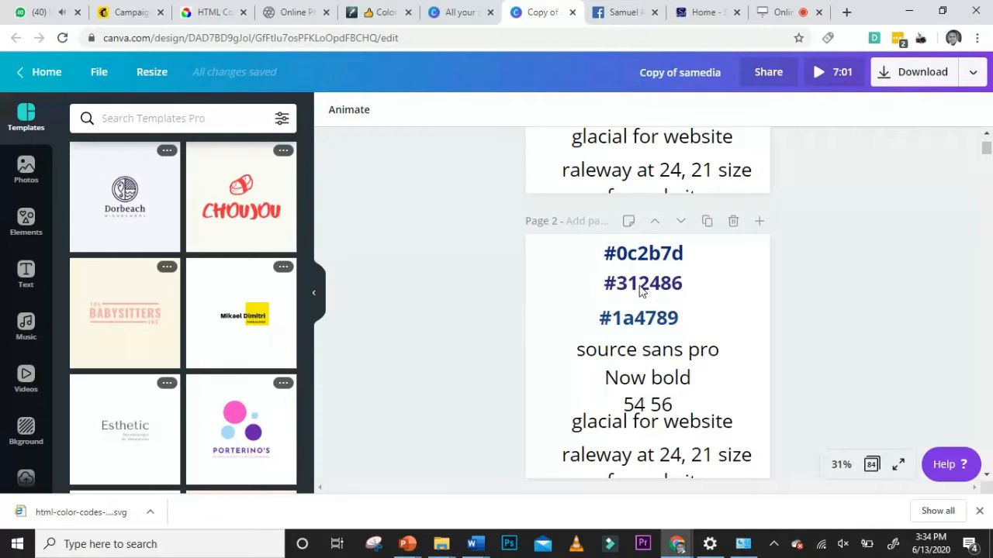
pyautogui.click(643, 284)
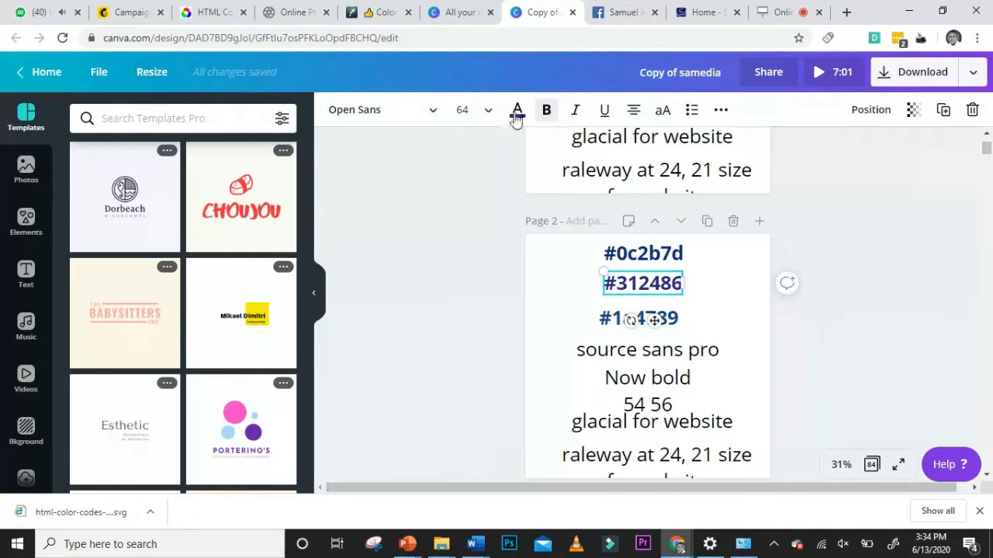
pyautogui.click(516, 113)
pyautogui.scroll(-5, 142, 352)
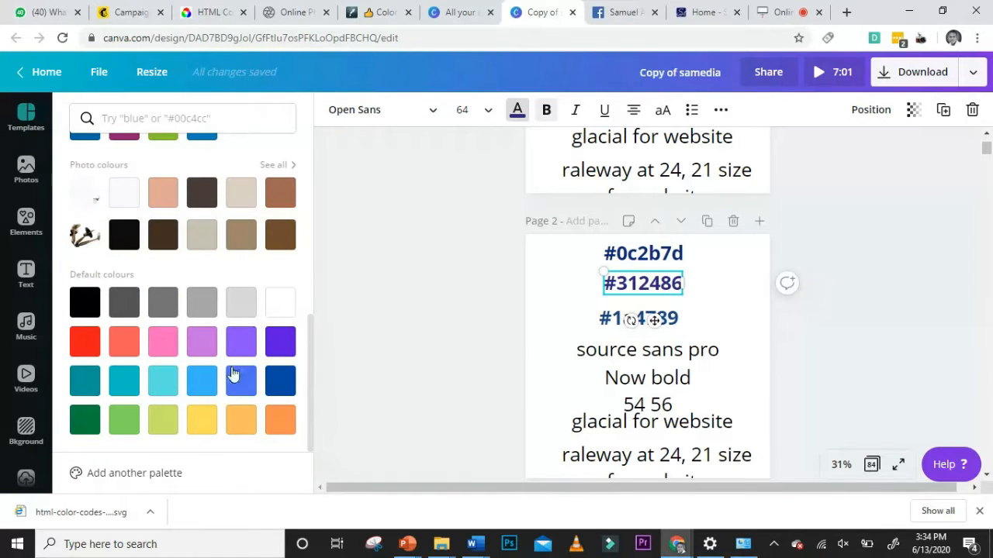
pyautogui.scroll(3, 233, 376)
pyautogui.scroll(-3, 230, 373)
pyautogui.scroll(5, 187, 256)
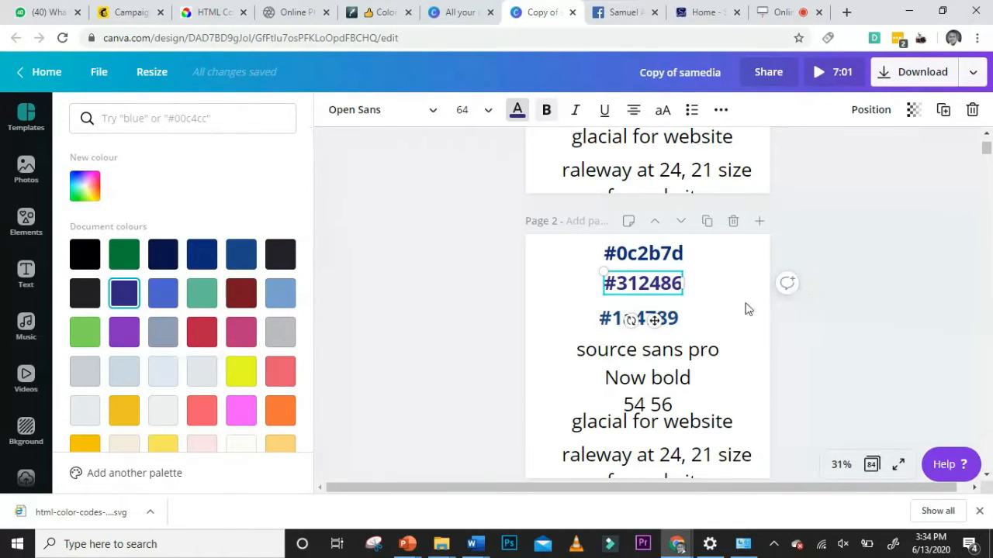
# Step: Inspect the text colours of the three hex code labels on page 1
pyautogui.scroll(3, 695, 310)
pyautogui.click(645, 217)
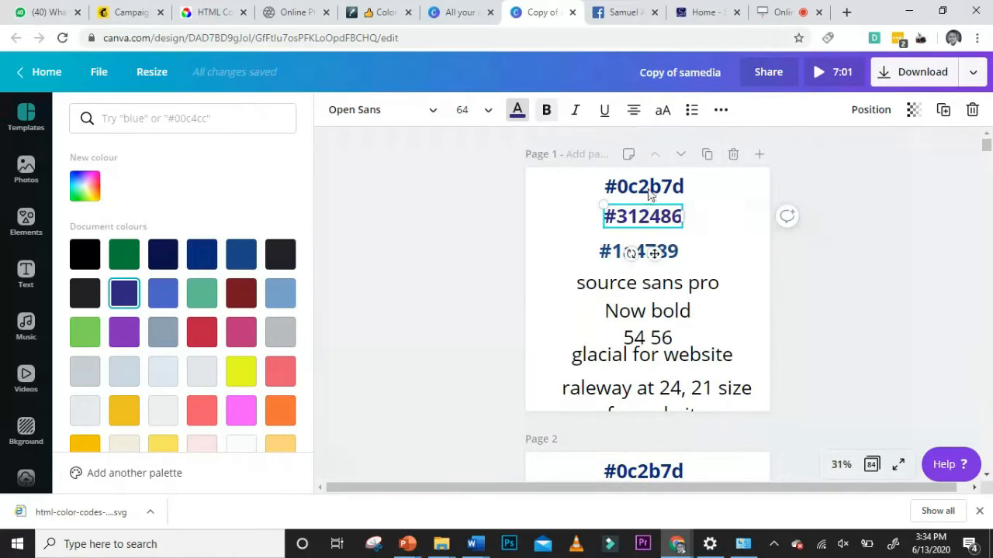
pyautogui.click(650, 190)
pyautogui.click(651, 251)
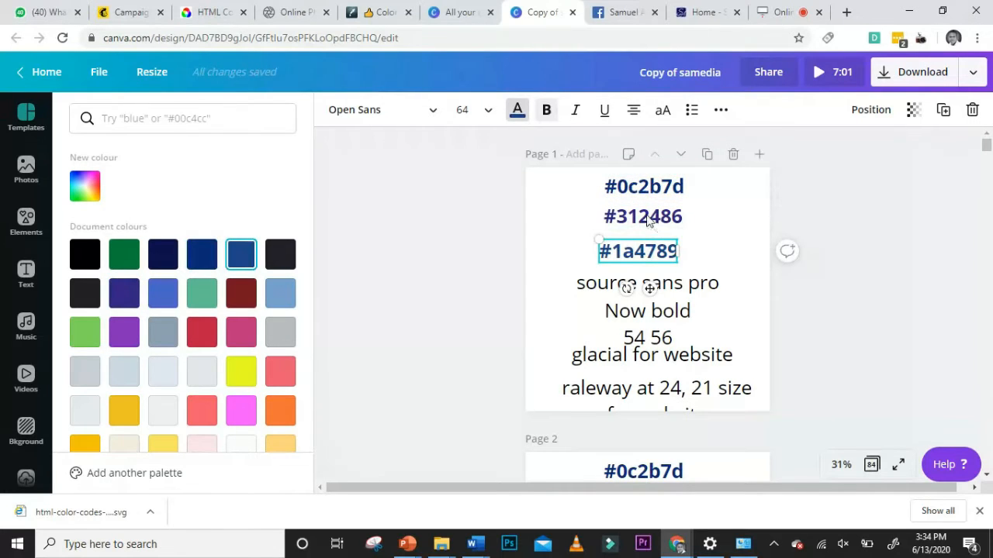
# Step: Recolour the #312486 text on page 1 dark navy and replace that with the custom colour #ffffff
pyautogui.click(646, 218)
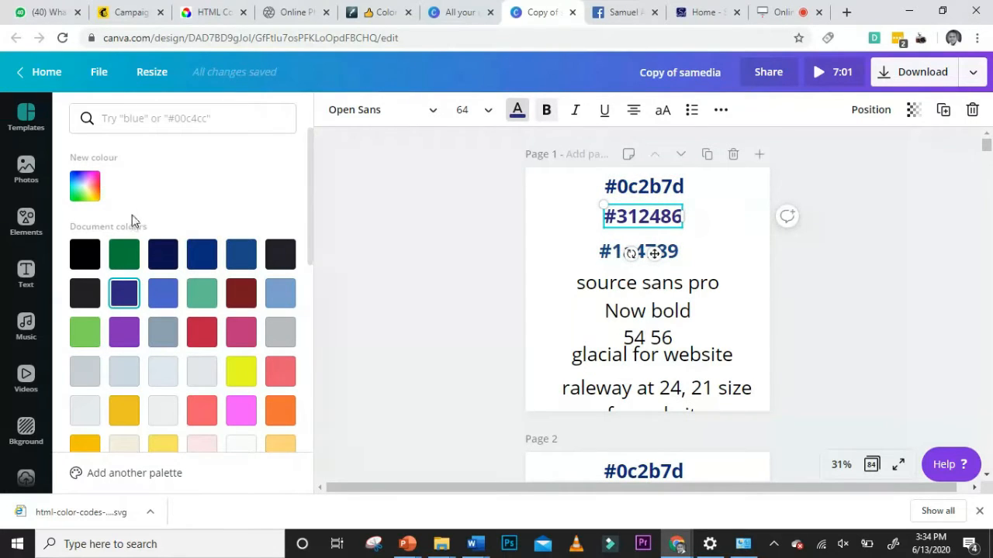
pyautogui.click(163, 256)
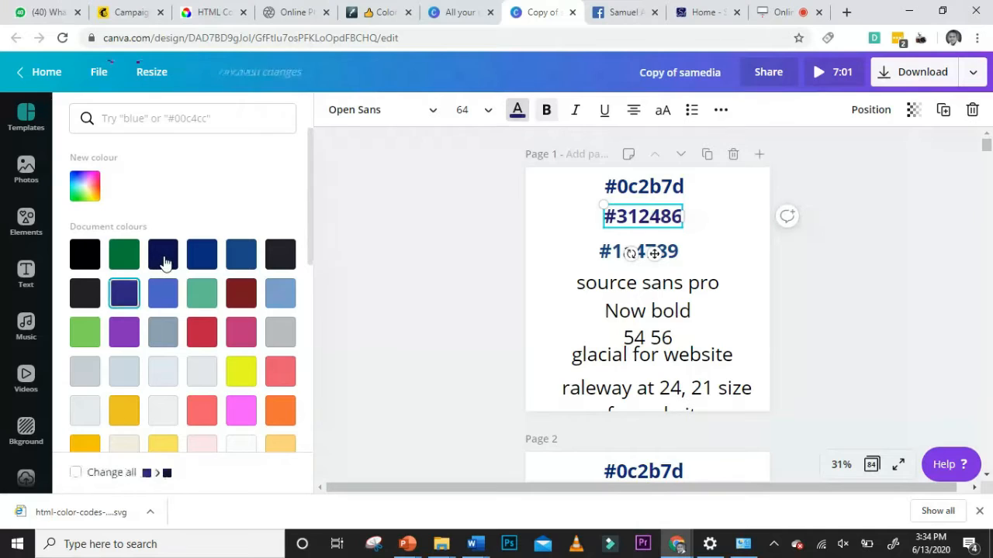
pyautogui.click(85, 186)
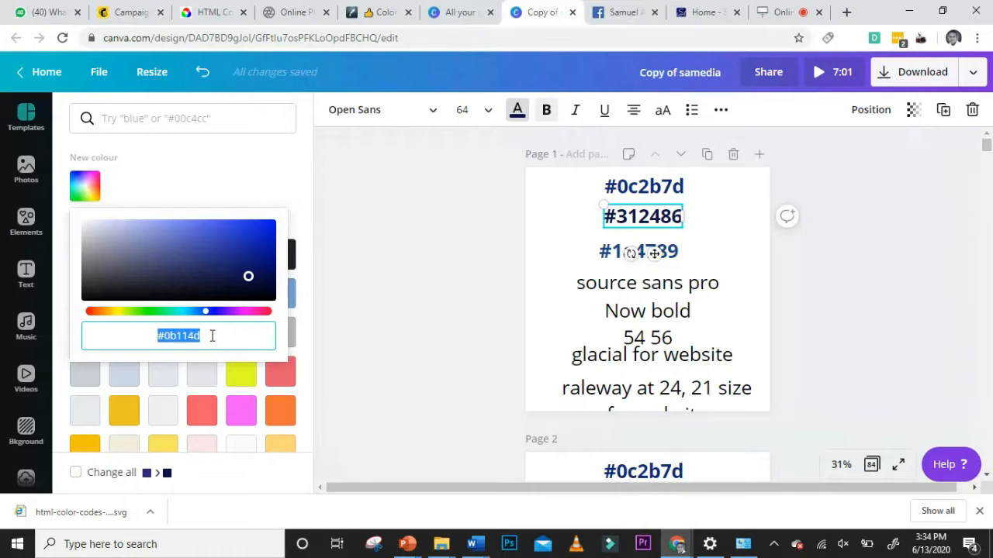
pyautogui.write('#')
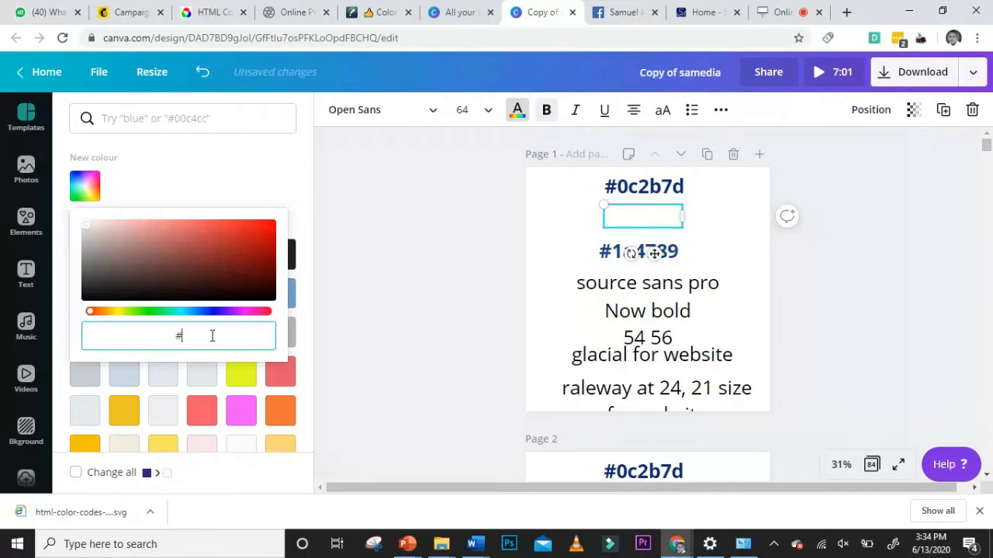
pyautogui.write('ffff')
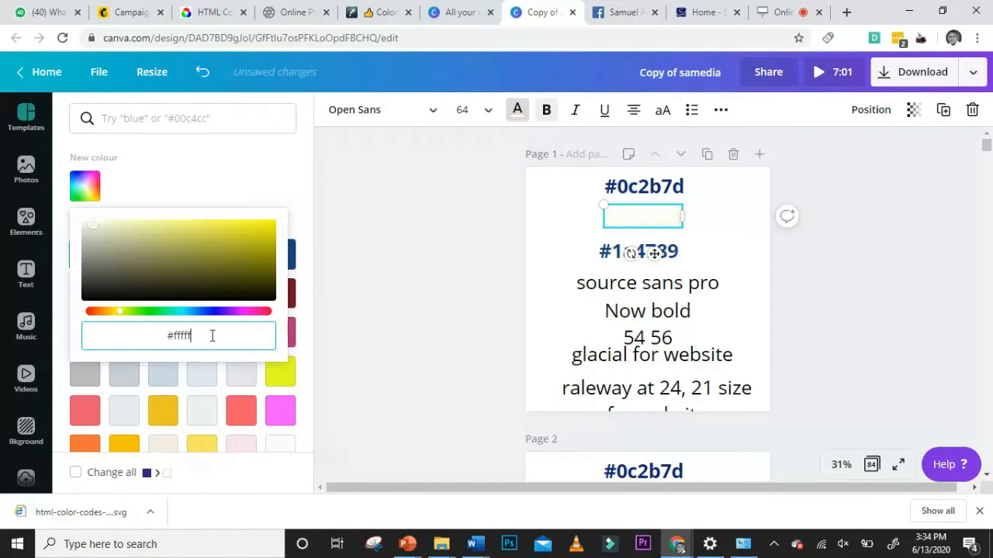
pyautogui.write('ff')
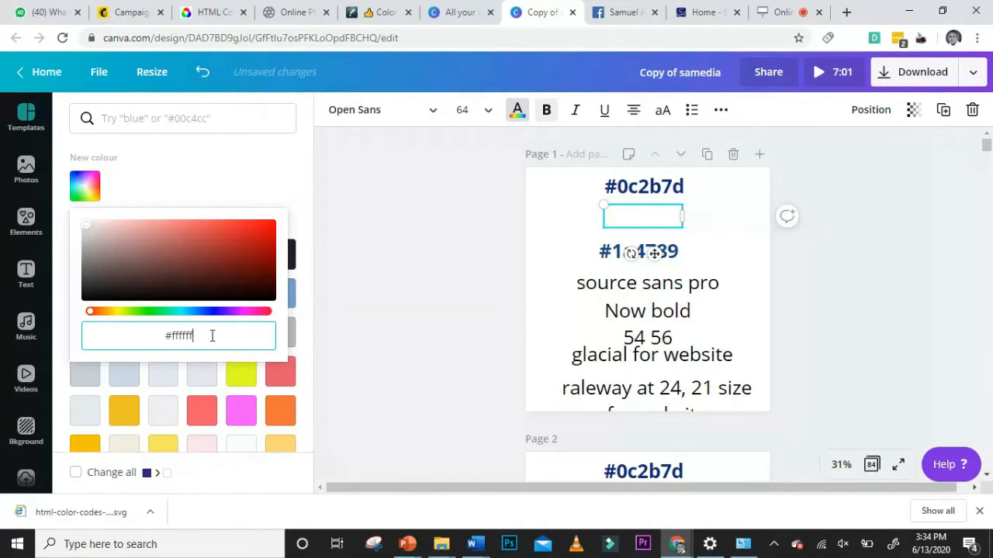
# Step: Set the custom colour of page 1's #312486 text to #000000
pyautogui.press('BackSpace')
pyautogui.press('BackSpace')
pyautogui.press('BackSpace')
pyautogui.press('BackSpace')
pyautogui.press('BackSpace')
pyautogui.press('BackSpace')
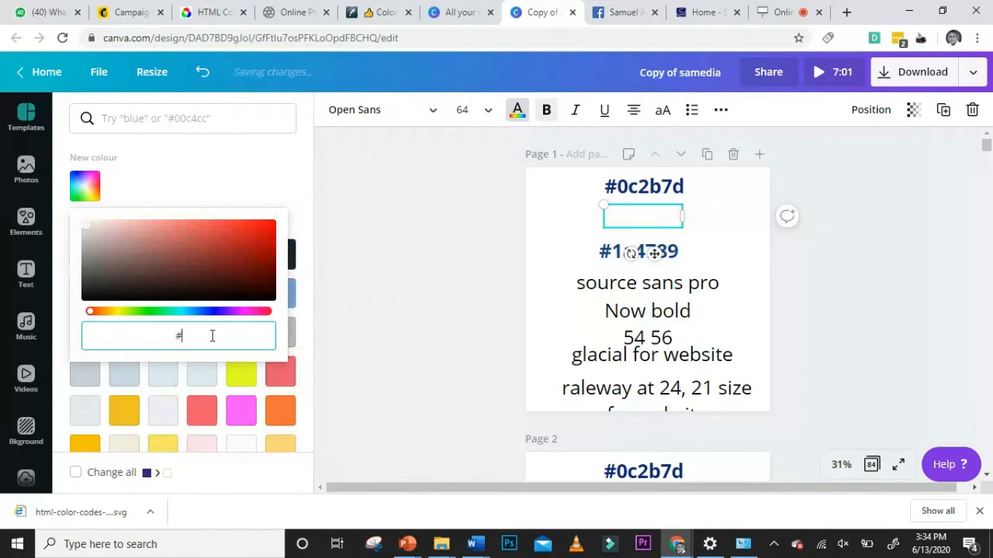
pyautogui.write('000000')
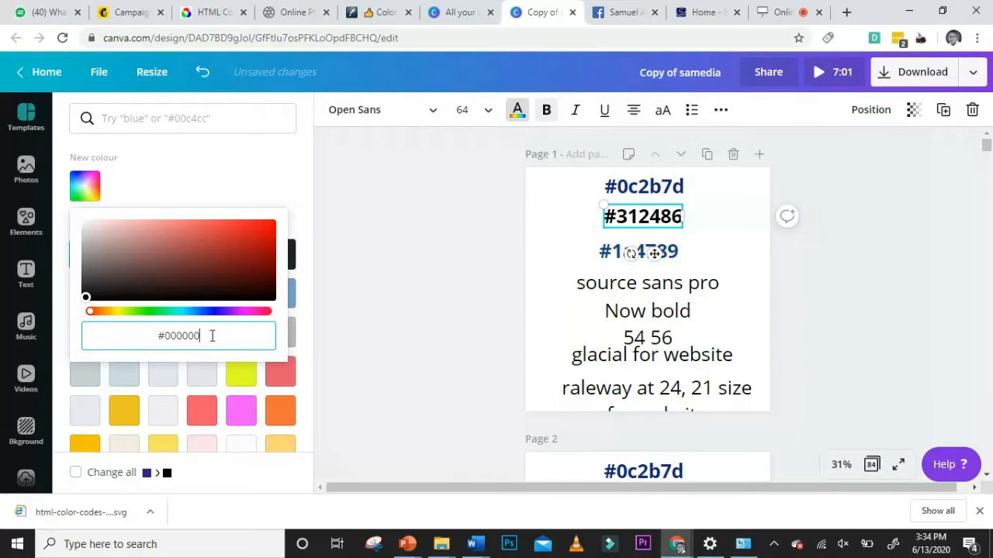
# Step: Apply the bright yellow document colour to page 1's #312486 text and show its hex code, #e6ff1b
pyautogui.click(202, 410)
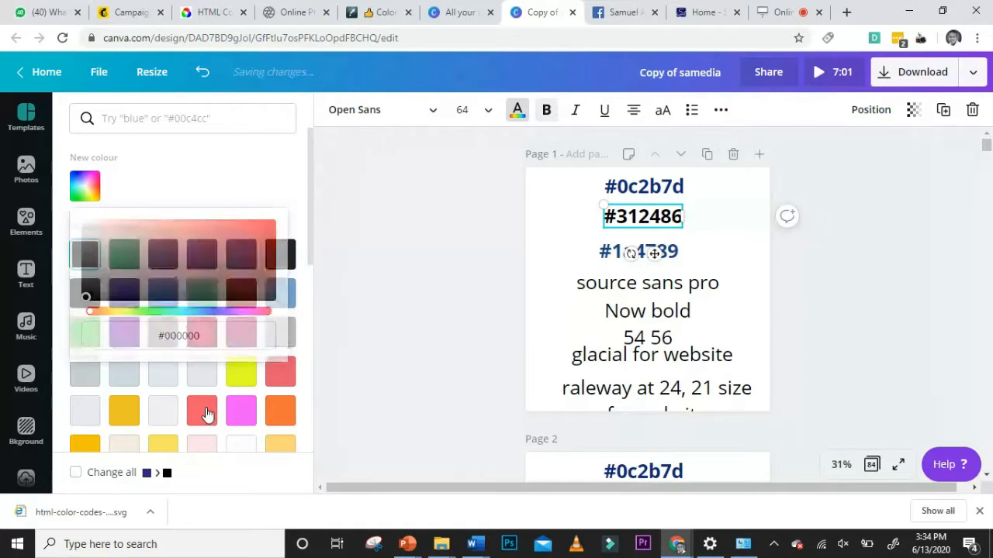
pyautogui.click(242, 371)
pyautogui.click(94, 193)
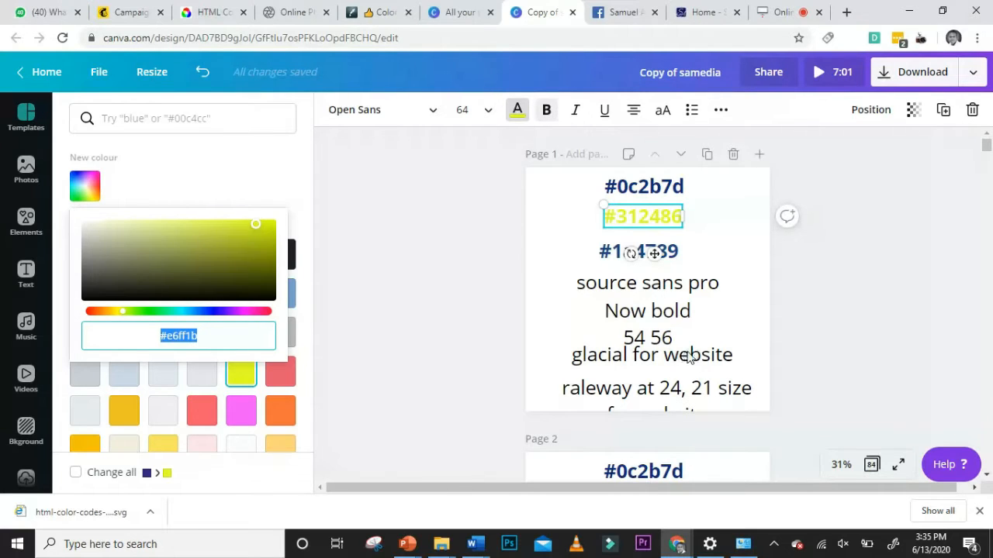
# Step: Enlarge the logo on page 3 to about four fifths of the page width
pyautogui.scroll(-5, 713, 395)
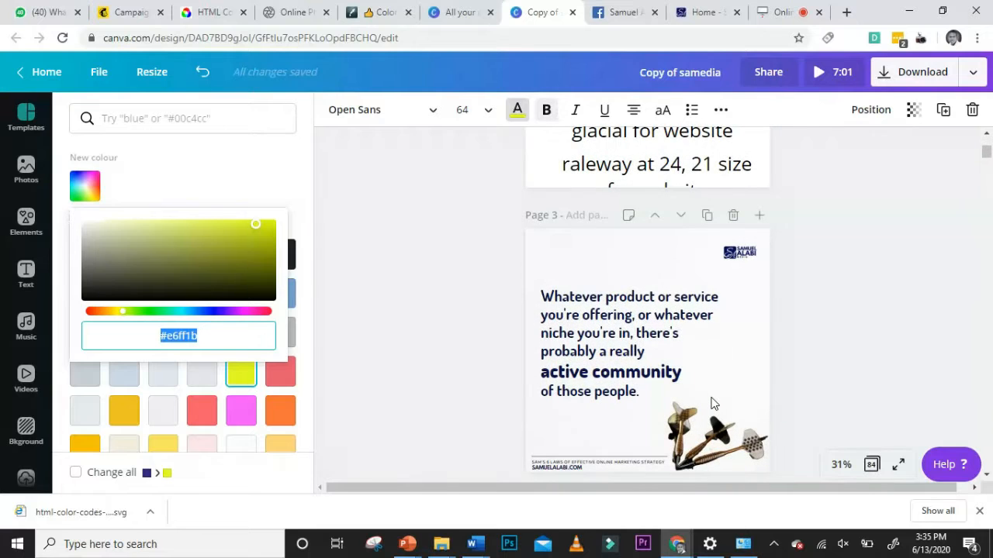
pyautogui.click(739, 256)
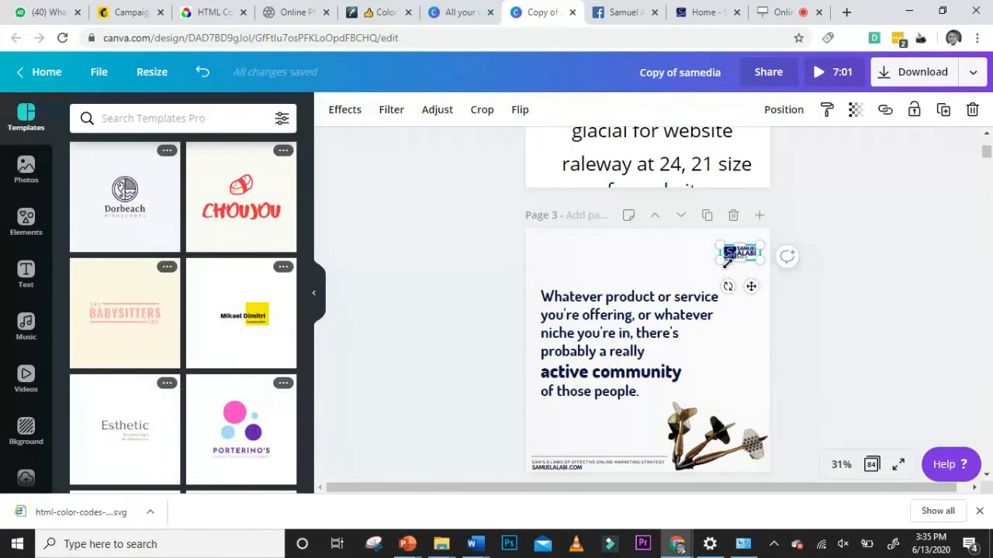
pyautogui.moveTo(653, 289); pyautogui.dragTo(618, 279)
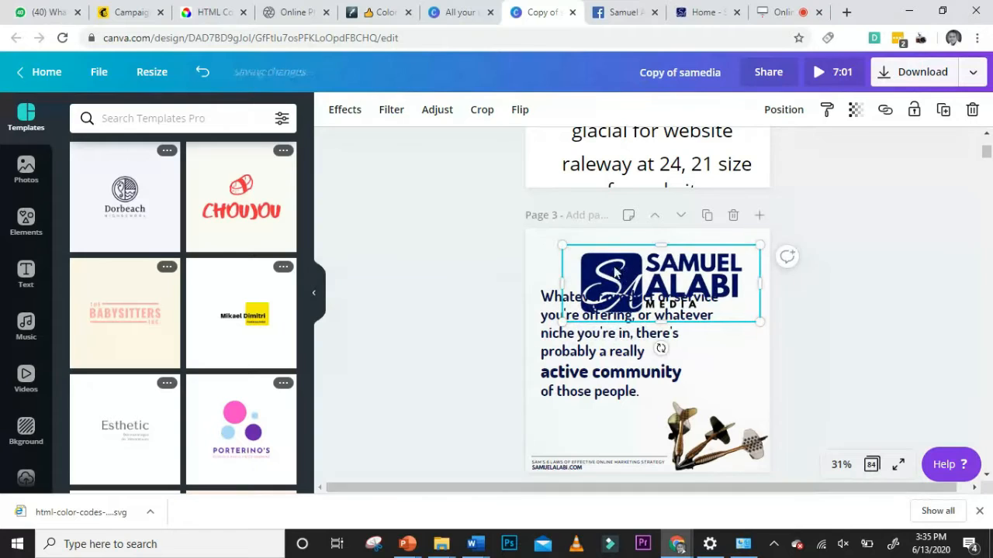
# Step: Check the text formatting of page 3's main paragraph and page 4's "Increase website traffic" box, and look over pages 5 and 6
pyautogui.click(620, 378)
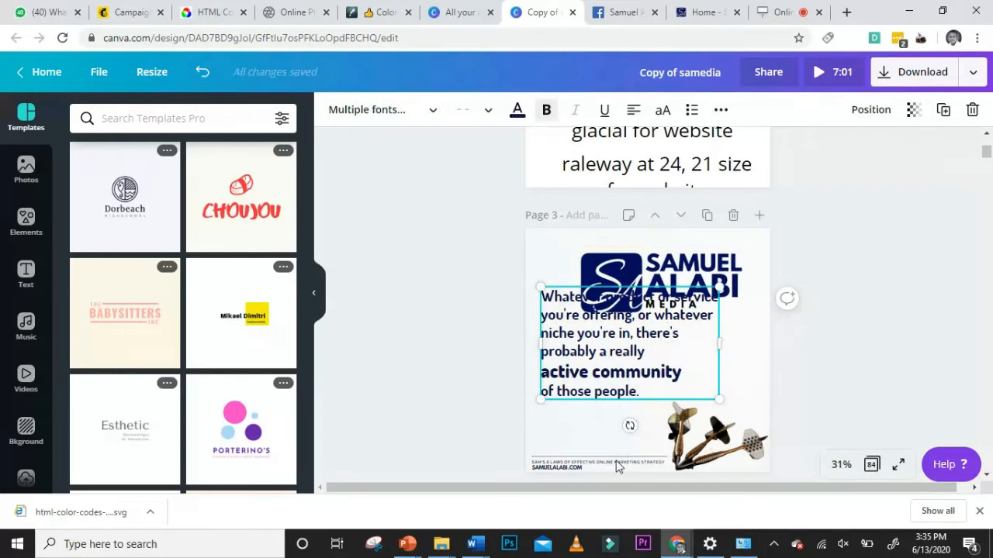
pyautogui.scroll(-5, 619, 466)
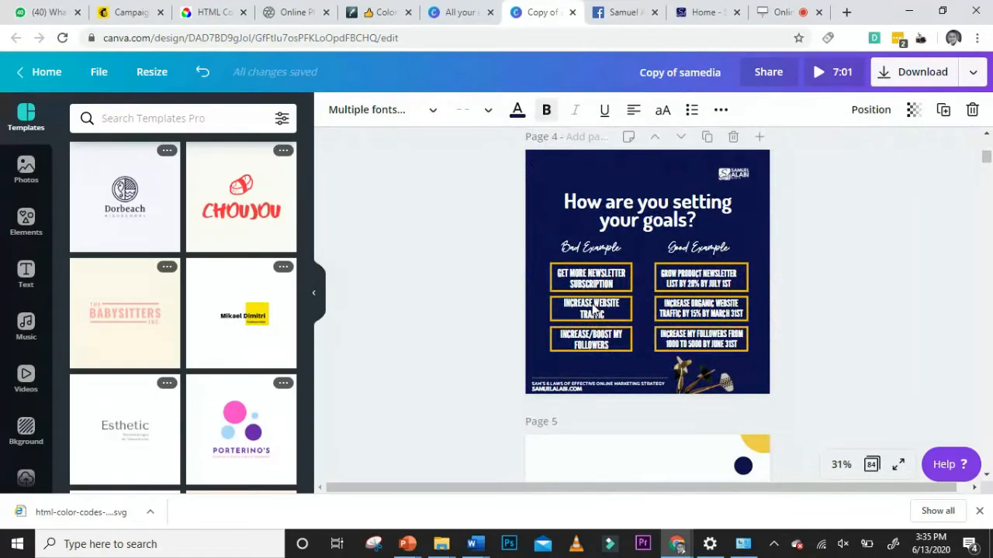
pyautogui.click(593, 308)
pyautogui.scroll(-8, 718, 341)
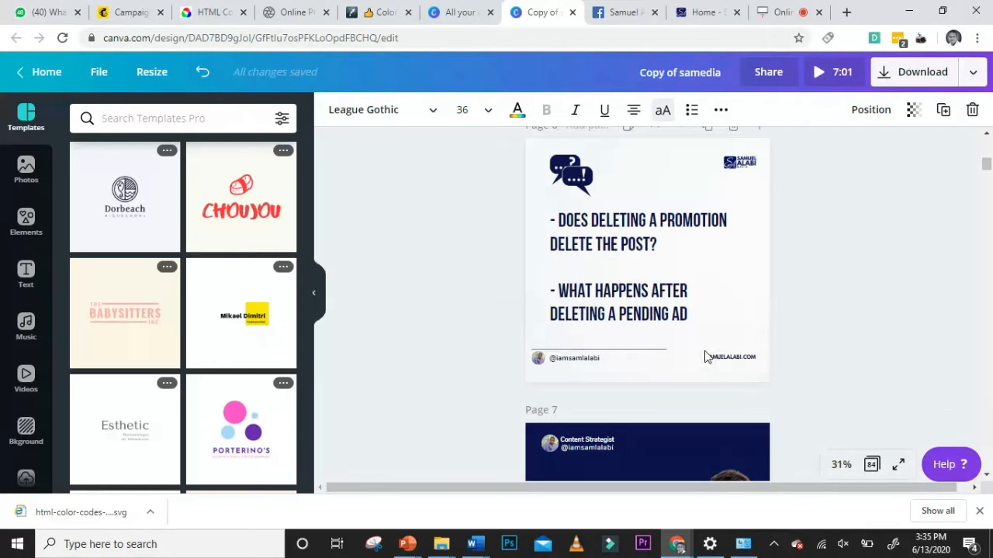
pyautogui.scroll(3, 710, 350)
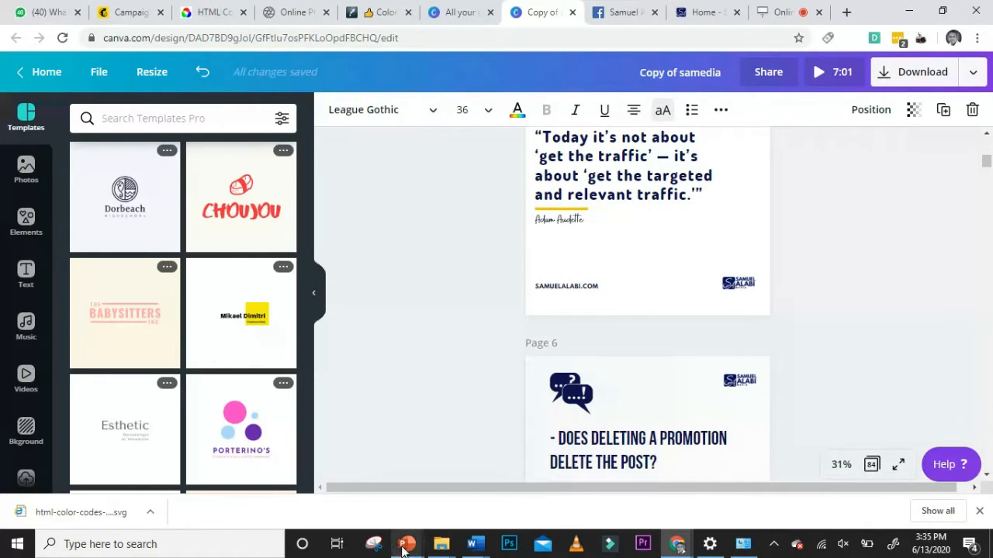
# Step: Switch to the Artistic neon presentation in PowerPoint and go through to slide 3, "Different tools you can use"
pyautogui.moveTo(409, 543)
pyautogui.click(536, 479)
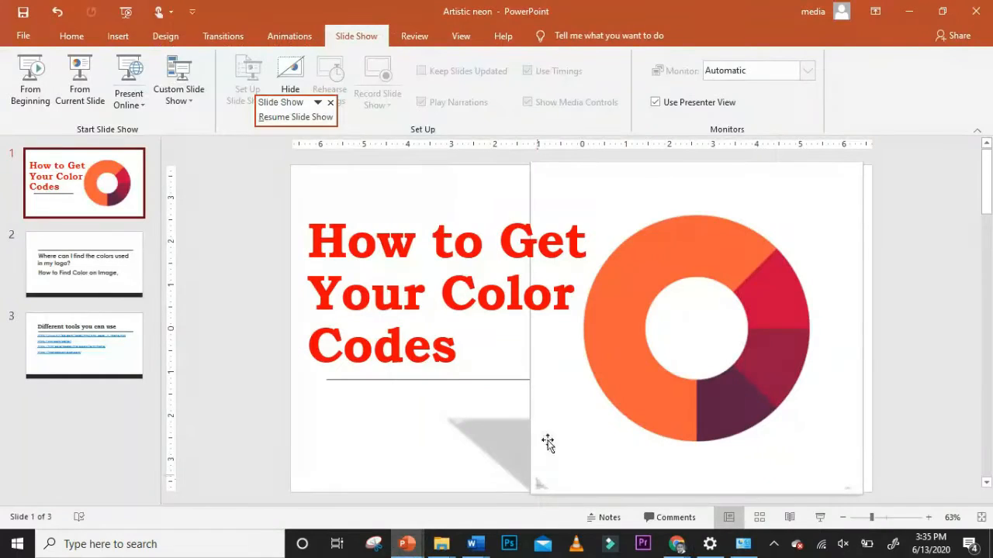
pyautogui.click(82, 275)
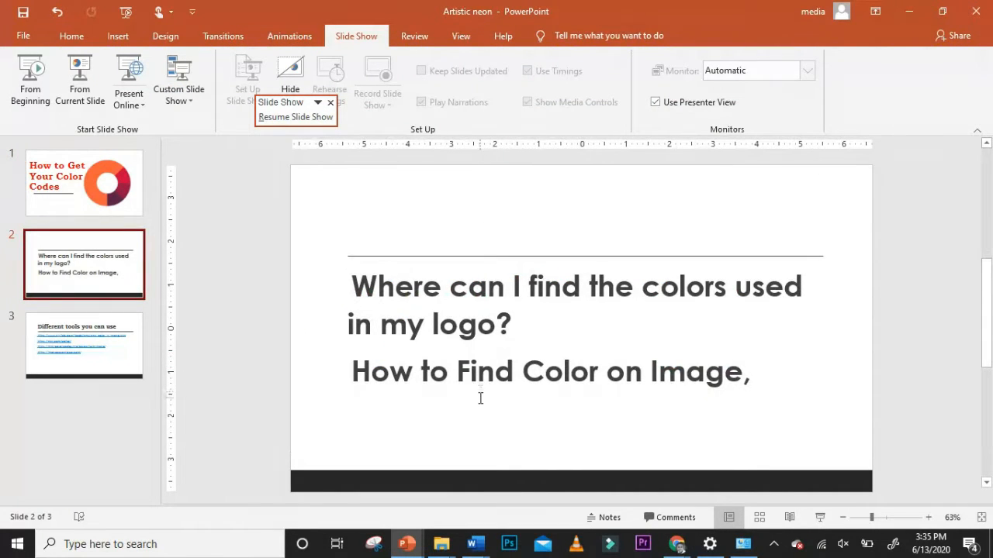
pyautogui.click(104, 355)
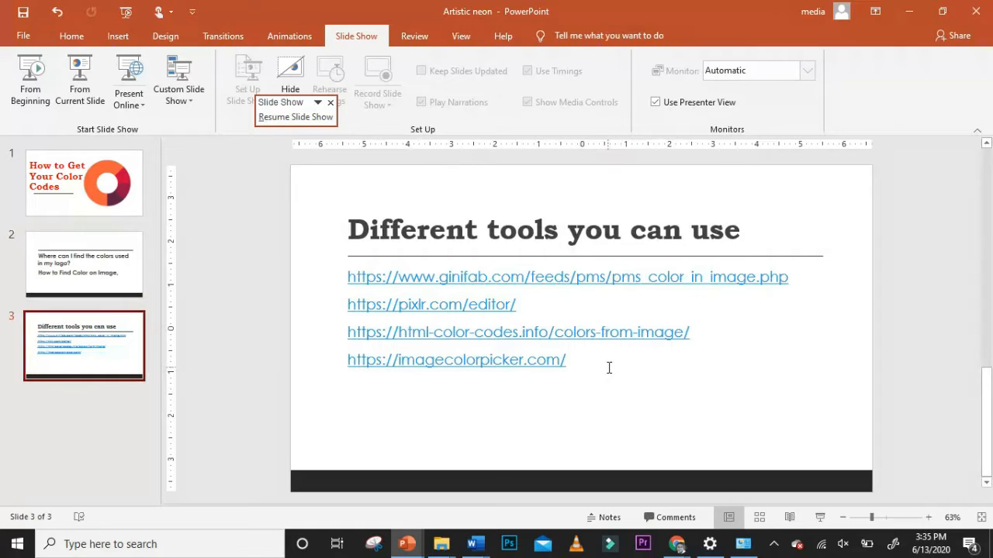
# Step: Give the four tool links on slide 3 hollow square bullets
pyautogui.click(349, 278)
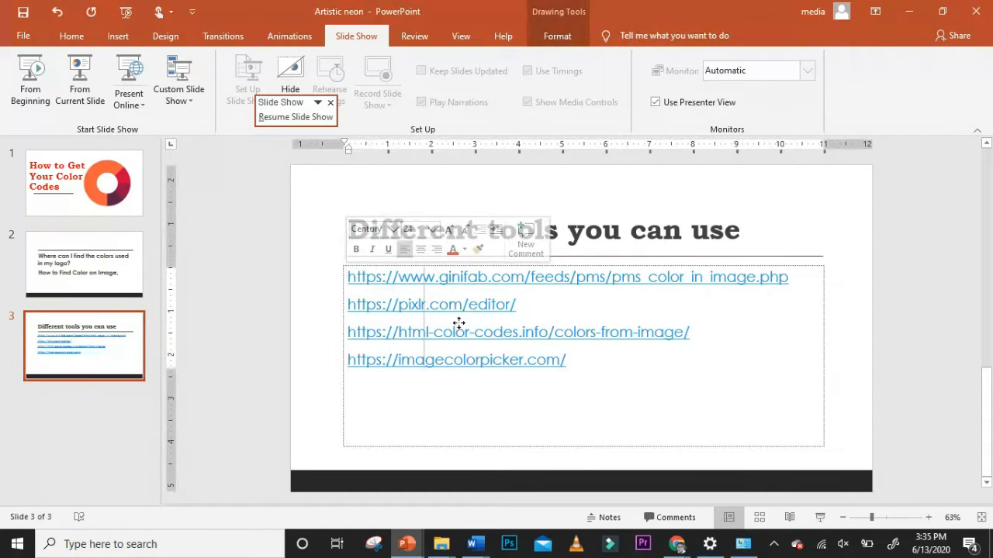
pyautogui.moveTo(459, 323); pyautogui.dragTo(538, 366)
pyautogui.hotkey('ctrl', 'z')
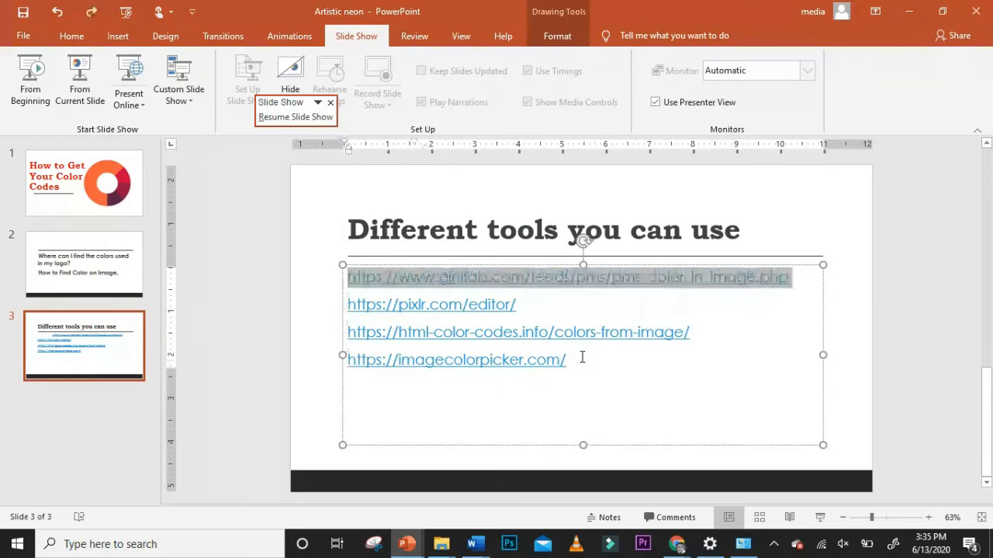
pyautogui.keyDown('shift'); pyautogui.click(582, 356); pyautogui.keyUp('shift')
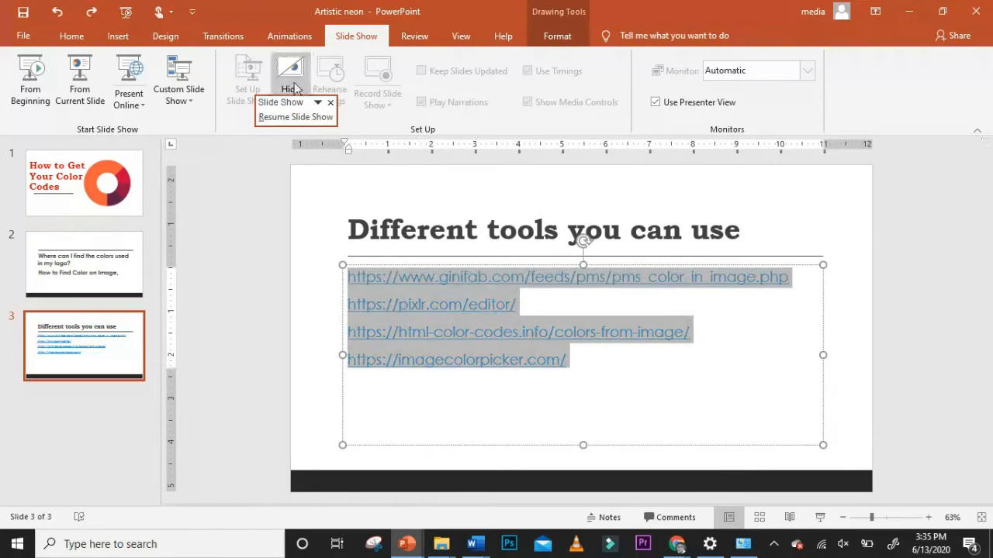
pyautogui.click(72, 37)
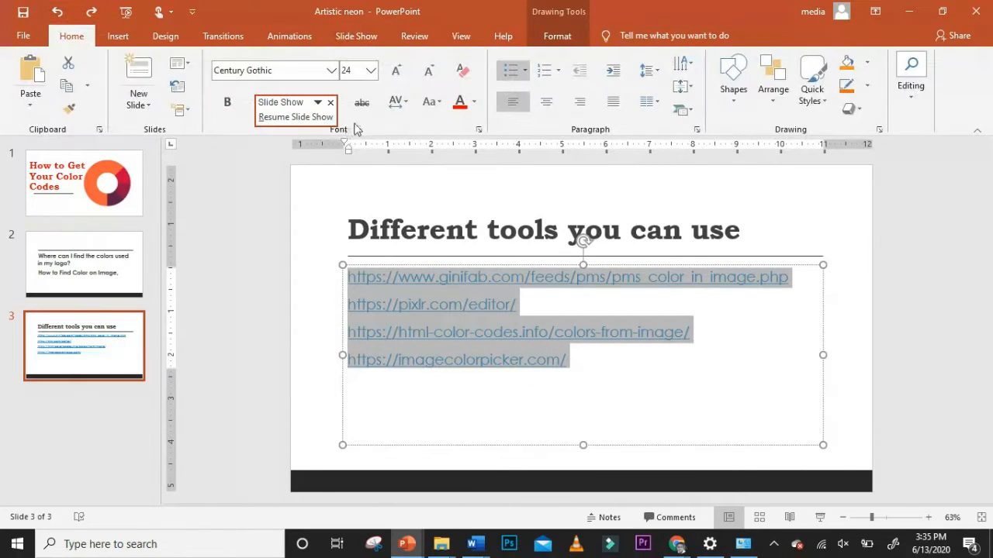
pyautogui.click(510, 72)
pyautogui.click(525, 71)
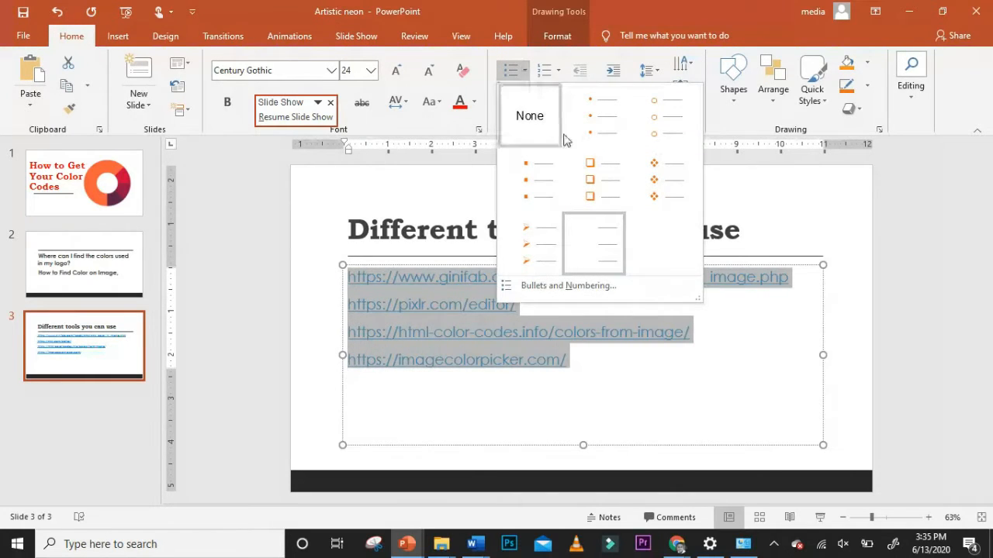
pyautogui.click(591, 184)
pyautogui.click(541, 407)
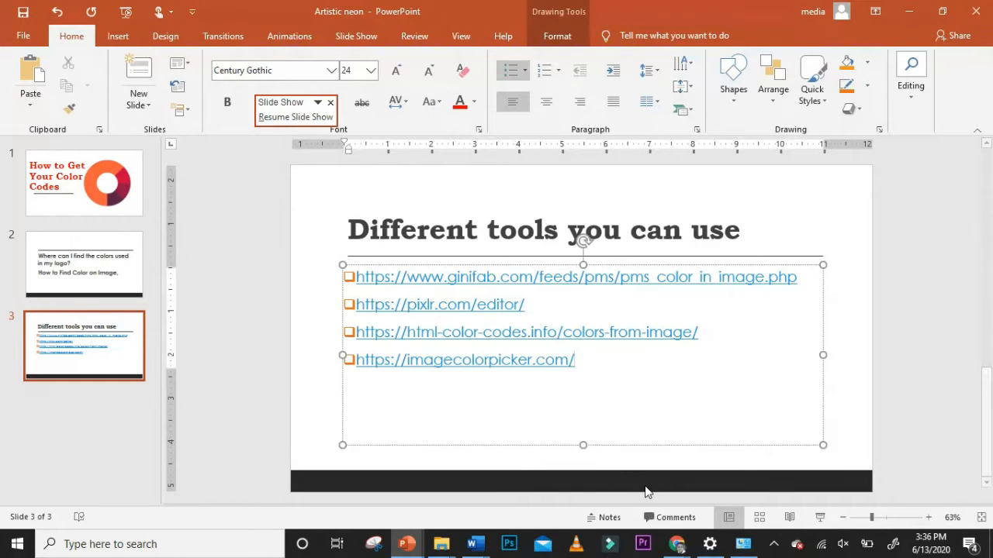
# Step: Switch to Chrome, reload imagecolorpicker.com and look over its colour picker and image upload options
pyautogui.moveTo(676, 543)
pyautogui.click(634, 454)
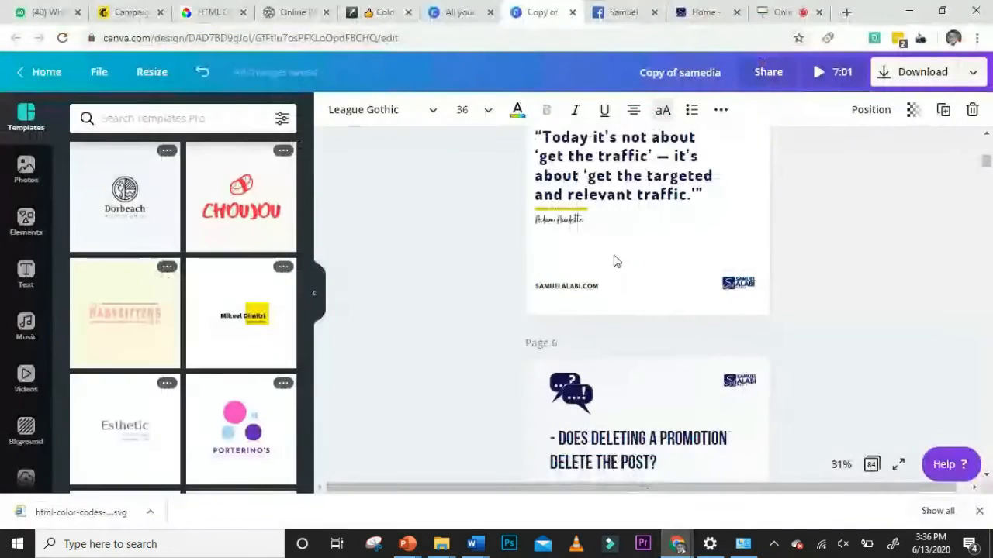
pyautogui.click(380, 12)
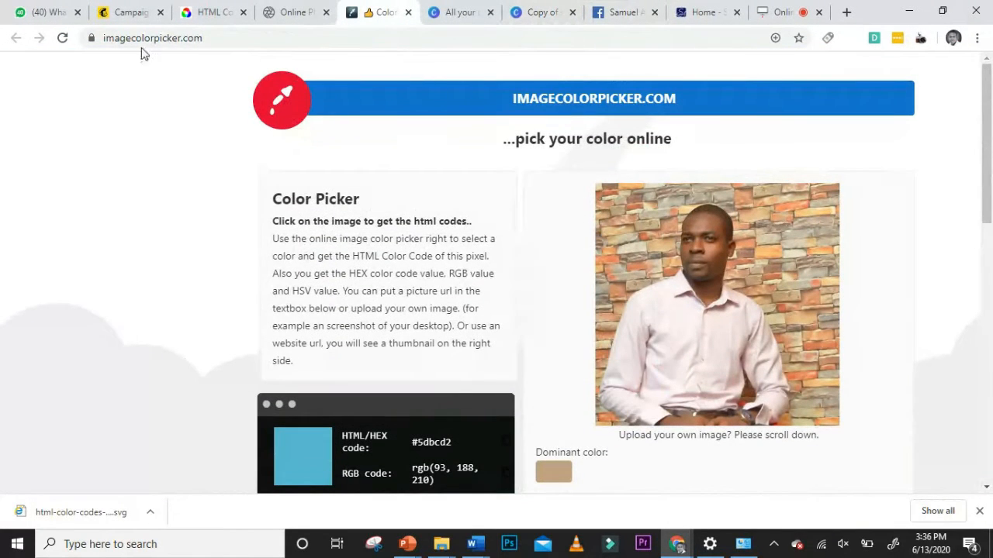
pyautogui.click(62, 39)
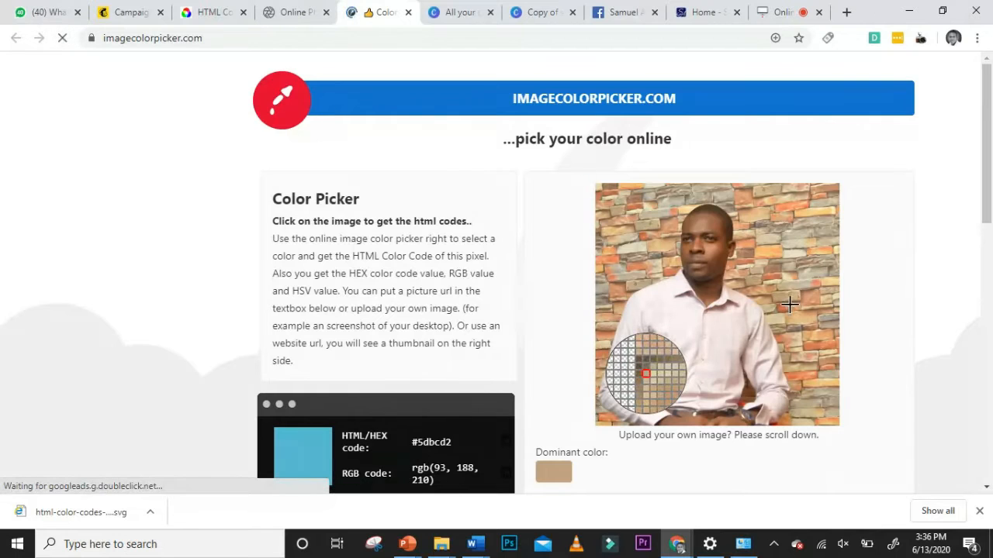
pyautogui.scroll(-5, 698, 364)
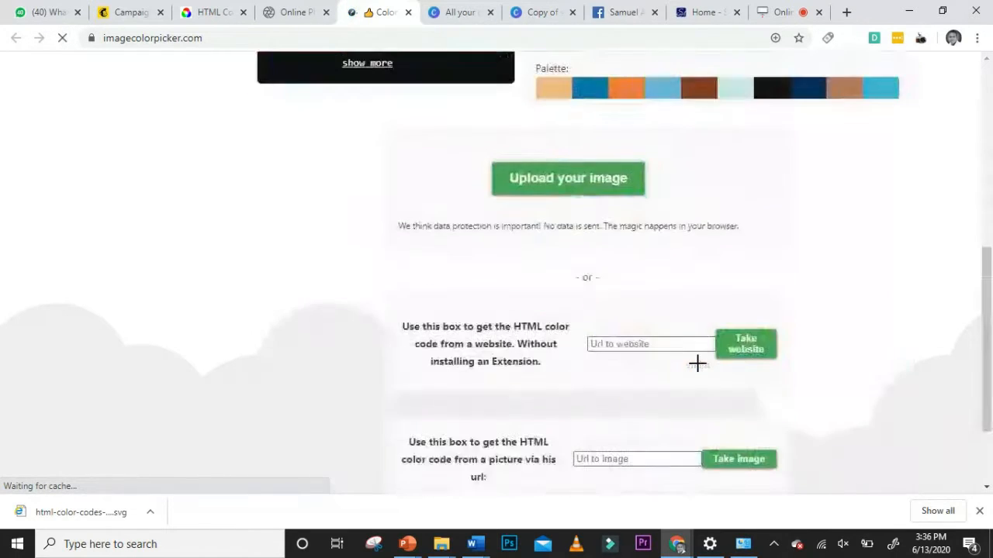
pyautogui.scroll(5, 703, 373)
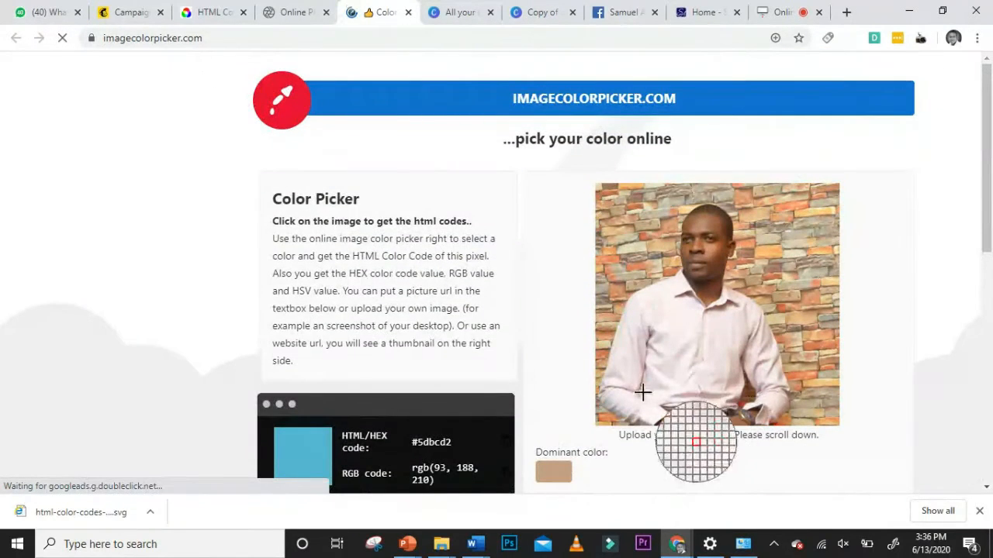
# Step: Upload the SA1 logo to the Colors From Image page on html-color-codes.info
pyautogui.click(209, 9)
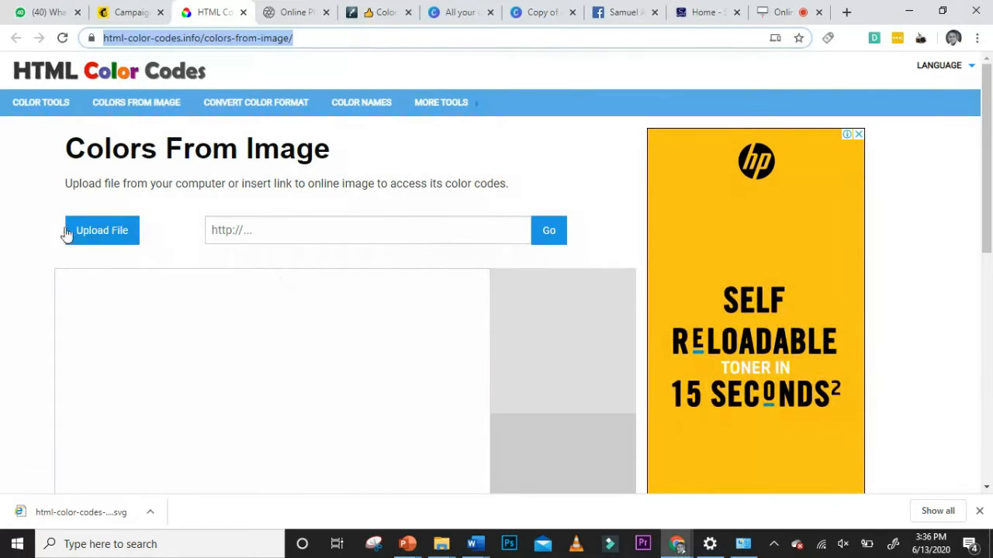
pyautogui.click(99, 236)
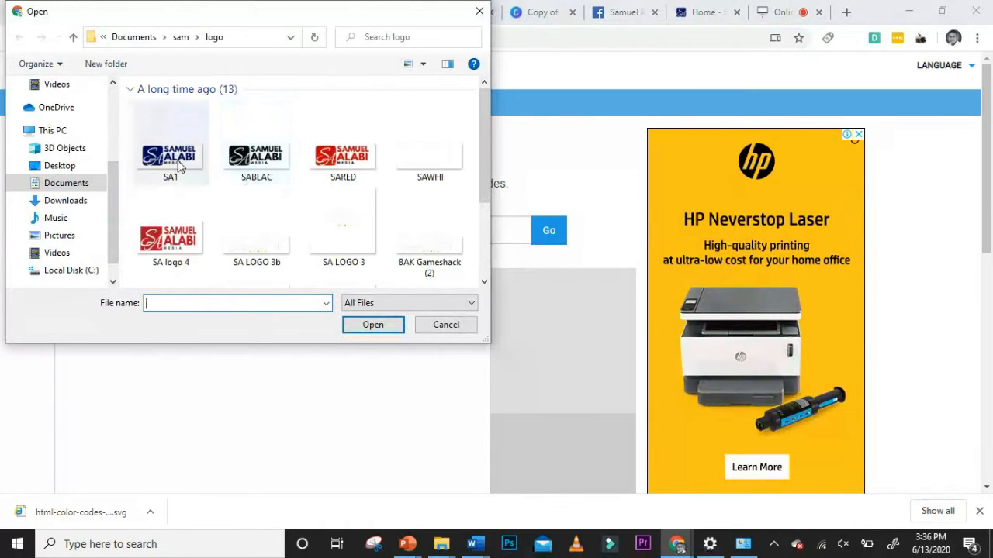
pyautogui.doubleClick(173, 159)
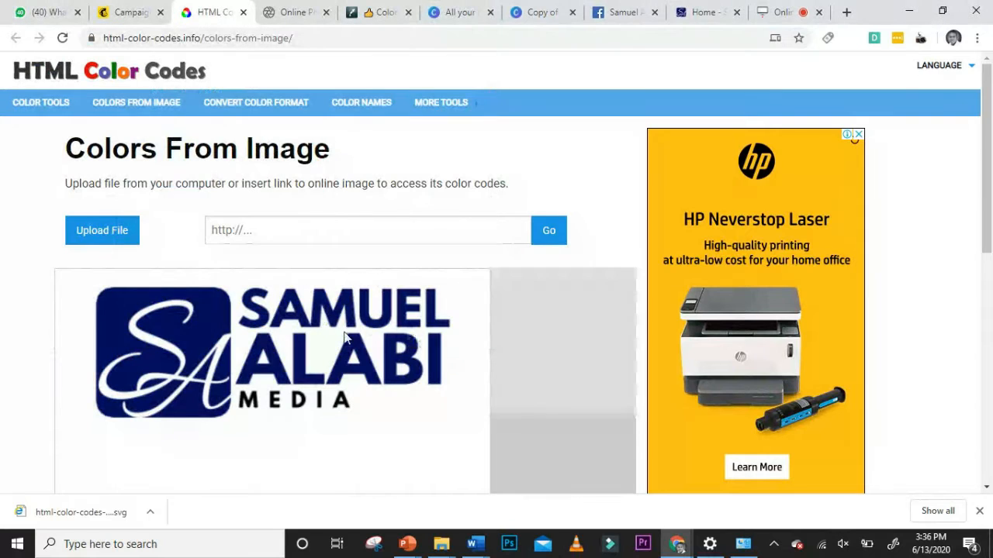
# Step: Sample the navy of the logo's emblem and the black of its MEDIA lettering to get their colour codes
pyautogui.scroll(-3, 345, 337)
pyautogui.scroll(1, 343, 317)
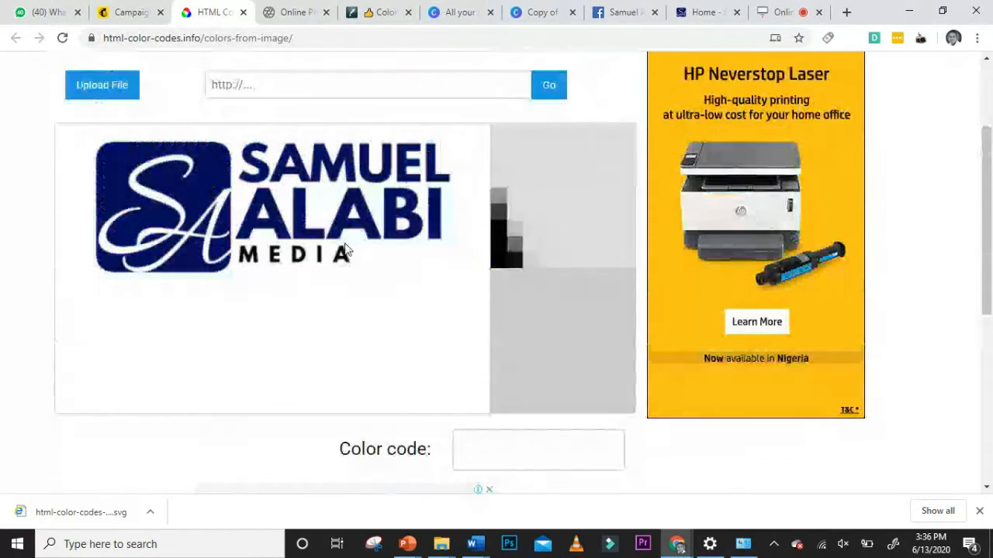
pyautogui.click(192, 184)
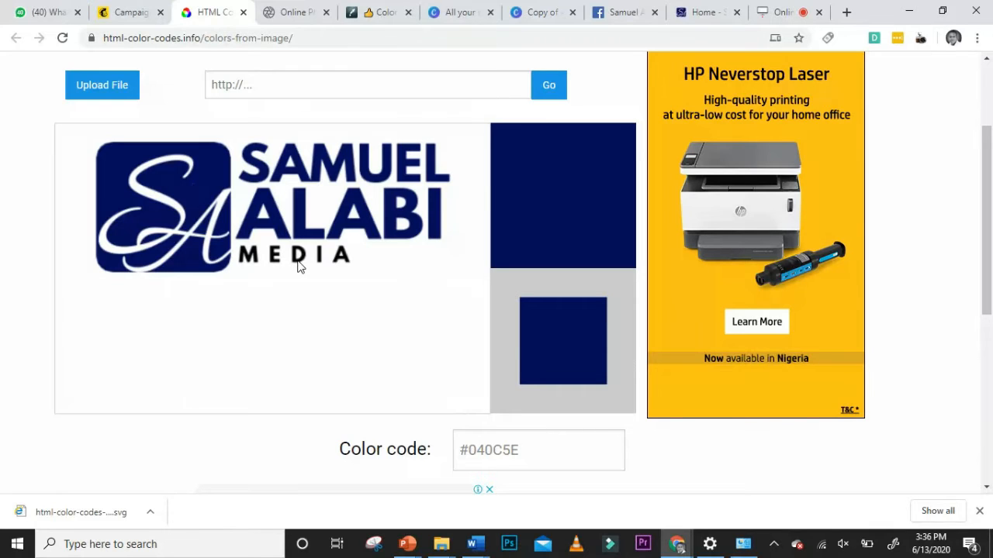
pyautogui.click(329, 362)
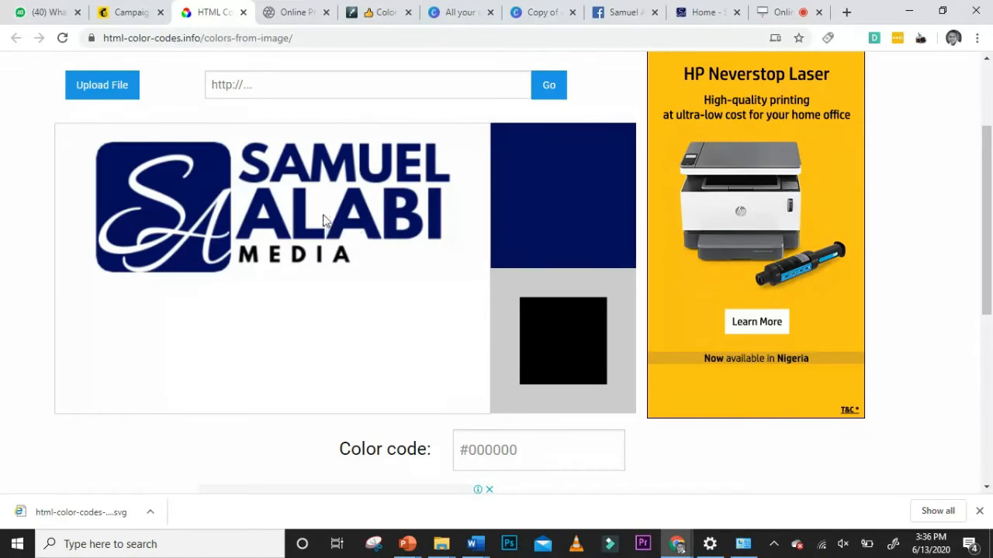
# Step: Sample the logo emblem's navy again and copy its colour code, #040C5E
pyautogui.click(210, 157)
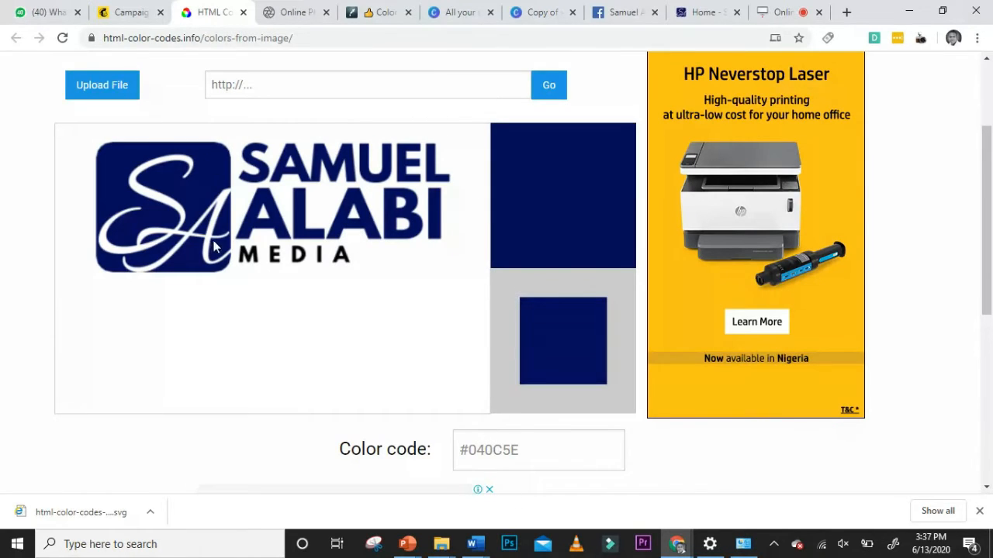
pyautogui.scroll(2, 303, 261)
pyautogui.scroll(-2, 519, 281)
pyautogui.moveTo(510, 456); pyautogui.dragTo(450, 456)
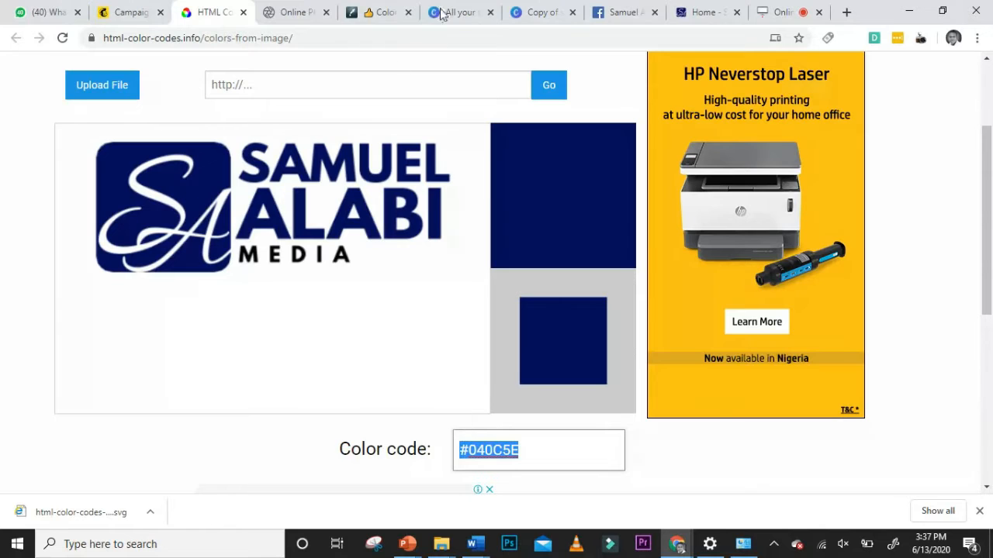
# Step: In the Copy of samedia Canva design, set the selected League Gothic text to the new colour #040C5E
pyautogui.click(535, 12)
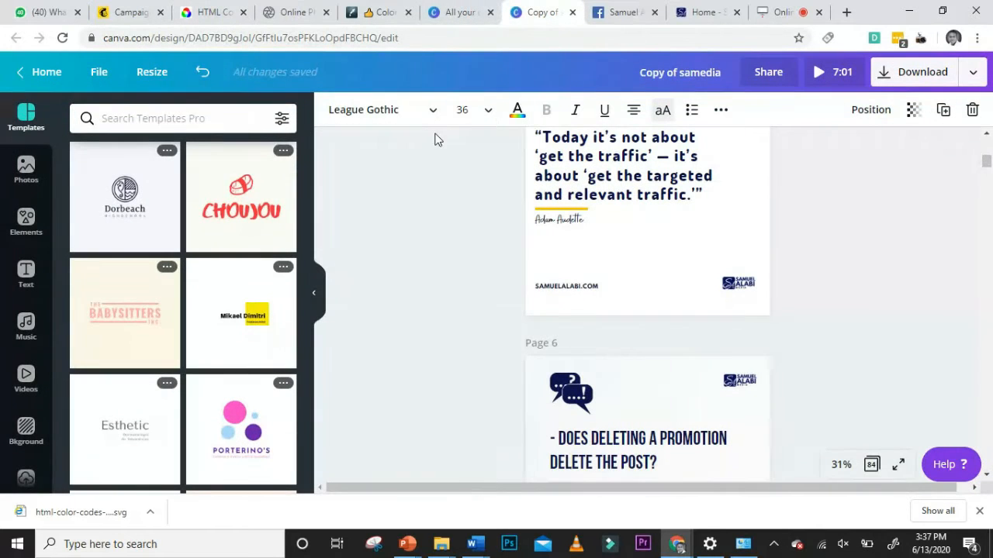
pyautogui.click(518, 114)
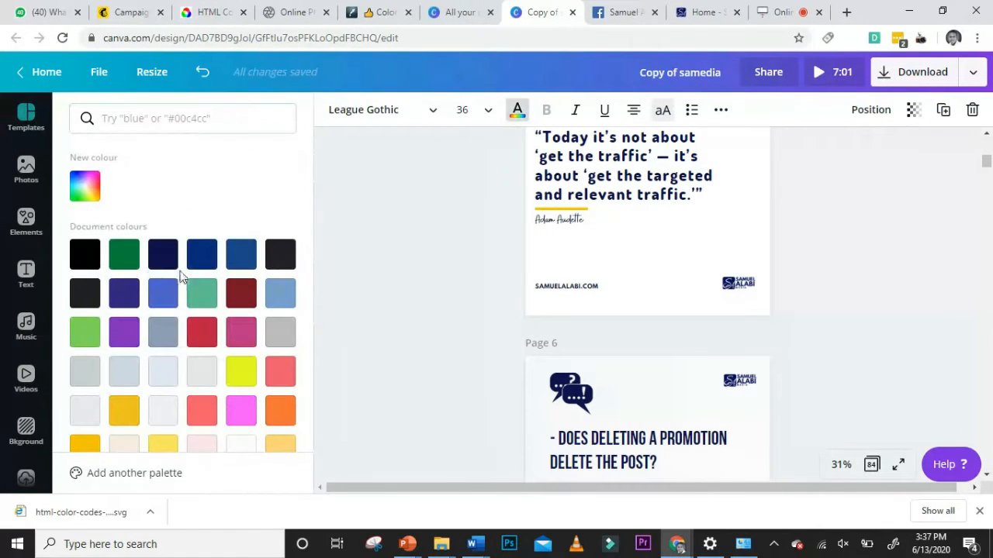
pyautogui.click(85, 187)
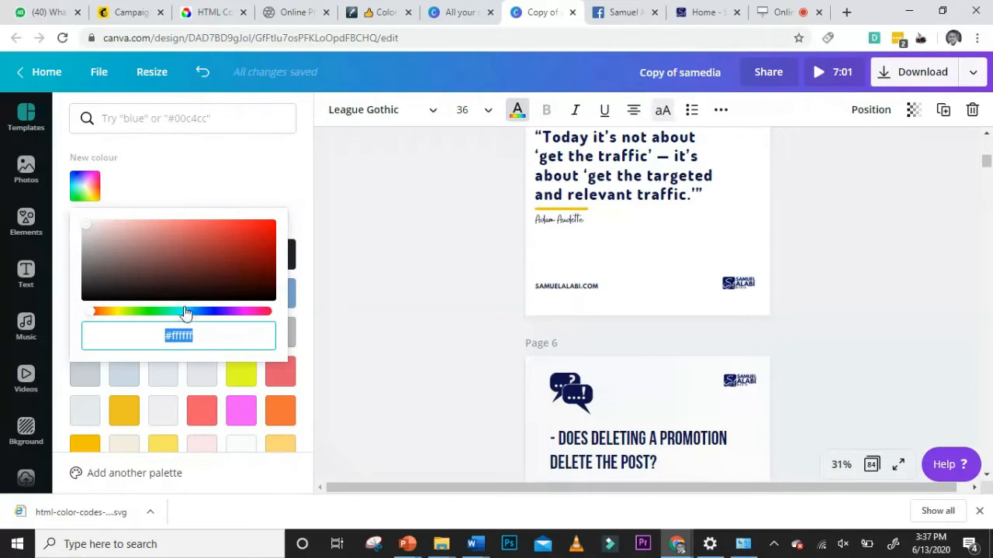
pyautogui.hotkey('ctrl', 'v')
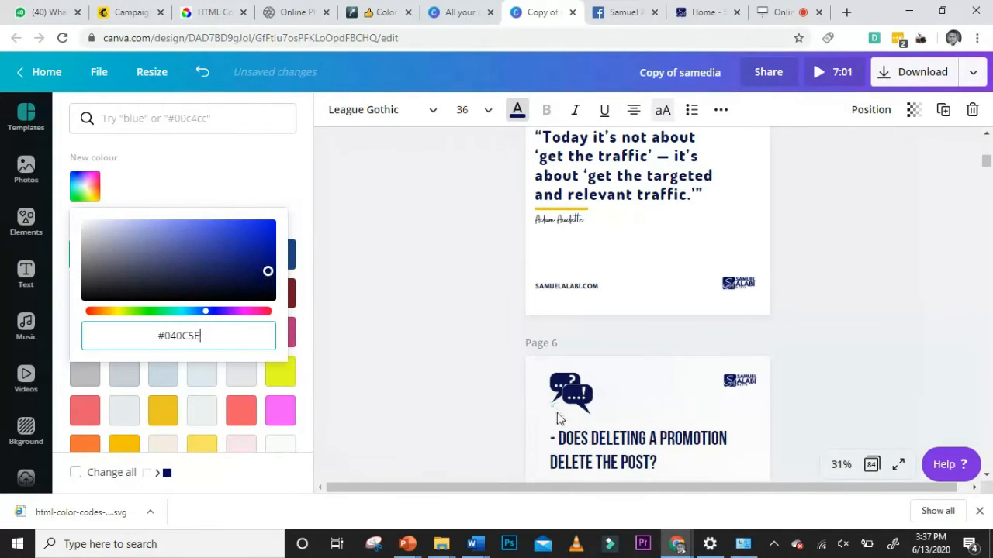
# Step: Set page 6's text about deleting a promotion and a pending ad to the copied colour #040C5E
pyautogui.scroll(-3, 556, 419)
pyautogui.click(634, 312)
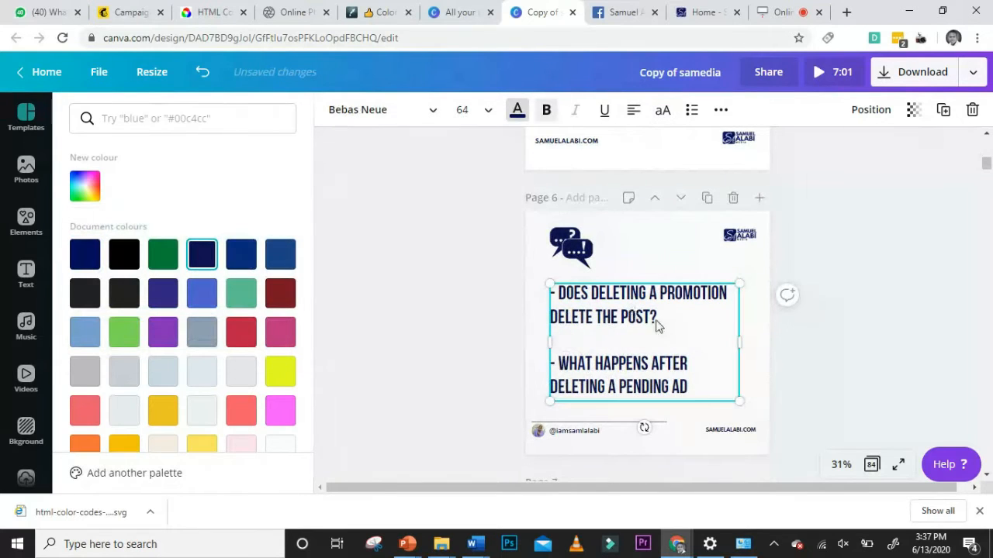
pyautogui.moveTo(657, 320); pyautogui.dragTo(548, 290)
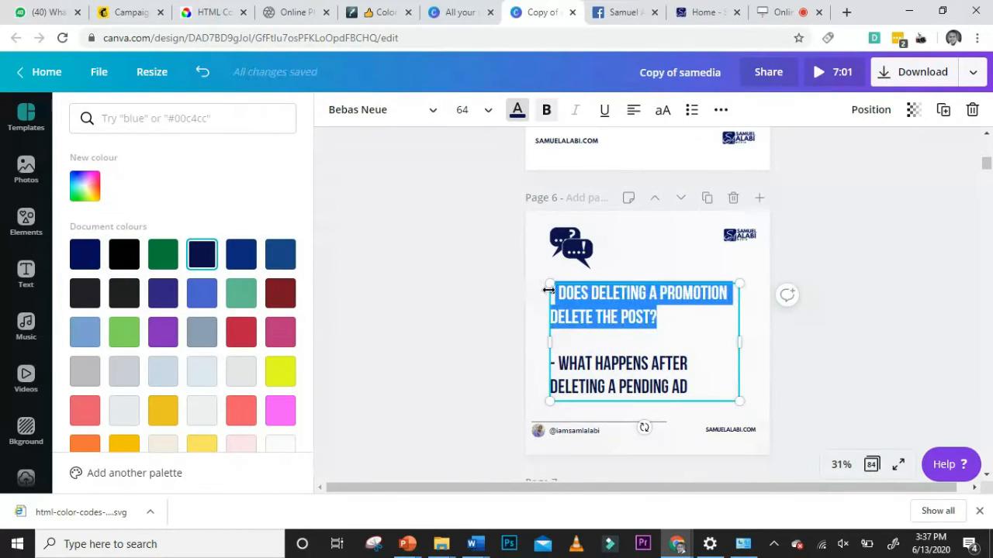
pyautogui.click(91, 188)
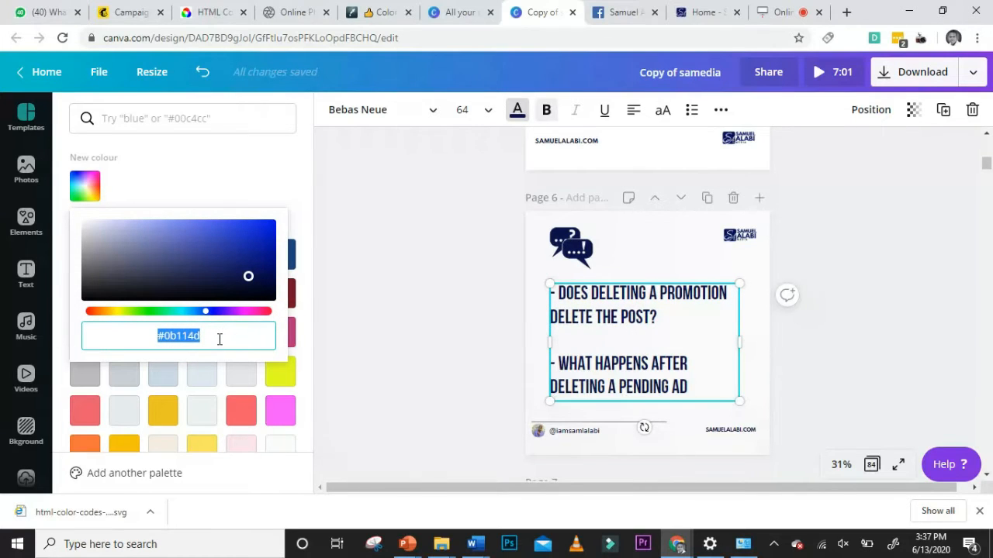
pyautogui.hotkey('ctrl', 'v')
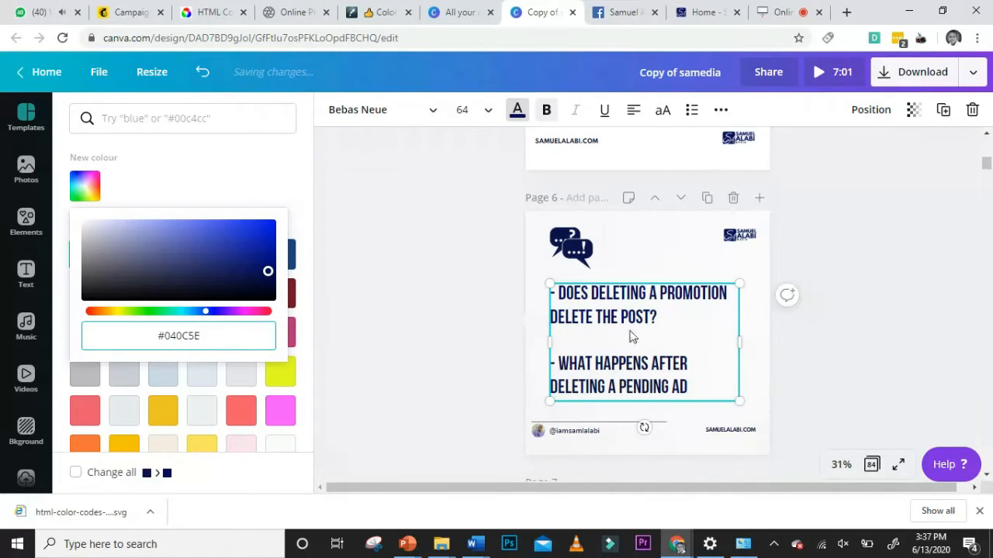
pyautogui.click(632, 317)
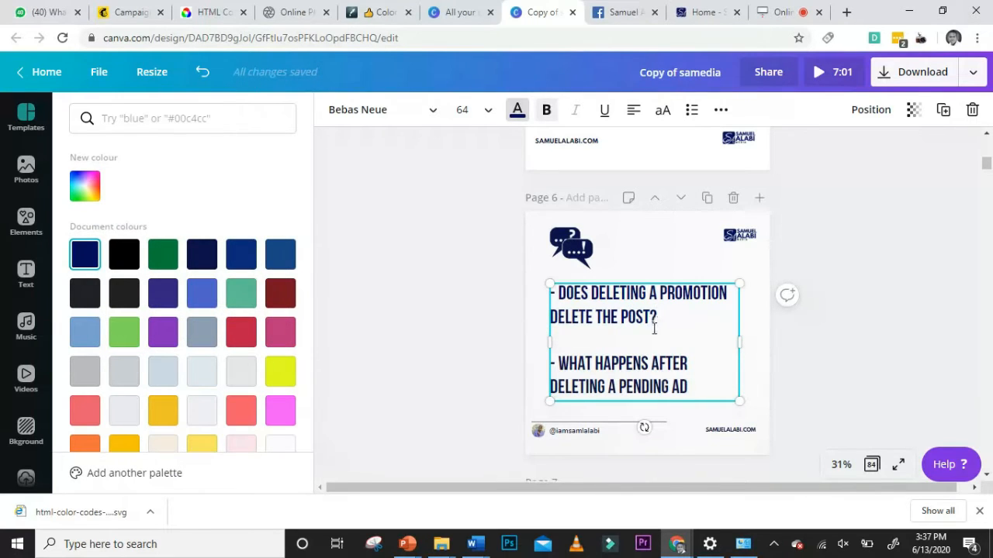
# Step: Return to the Colors From Image page and review its upload and link options, the logo preview and the colour code field
pyautogui.click(208, 12)
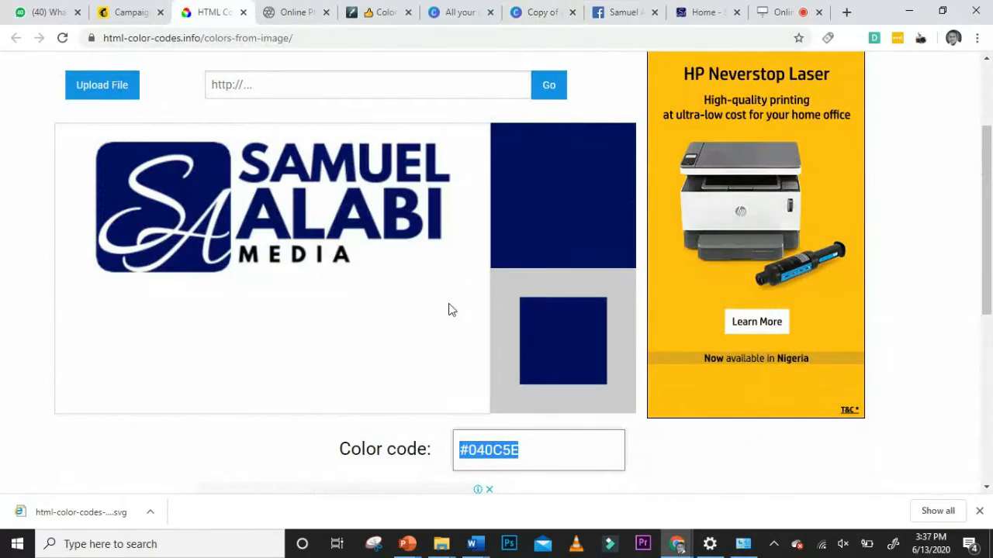
pyautogui.scroll(3, 494, 306)
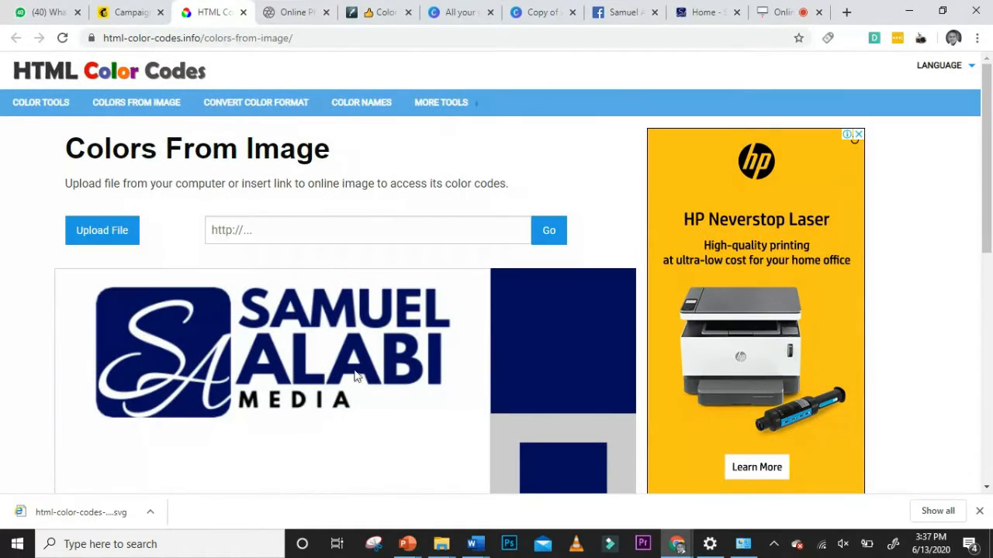
pyautogui.scroll(-3, 295, 394)
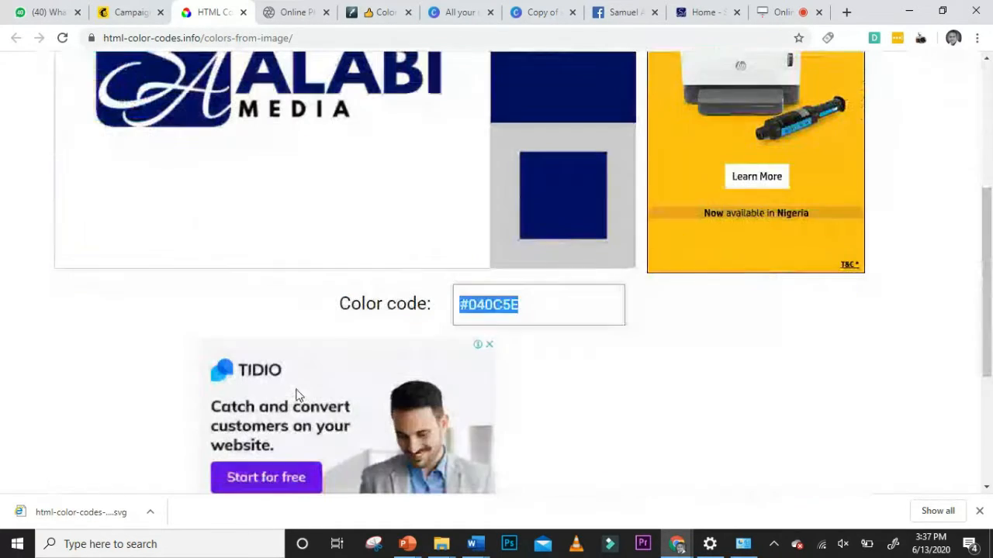
pyautogui.scroll(3, 310, 271)
pyautogui.scroll(-3, 308, 316)
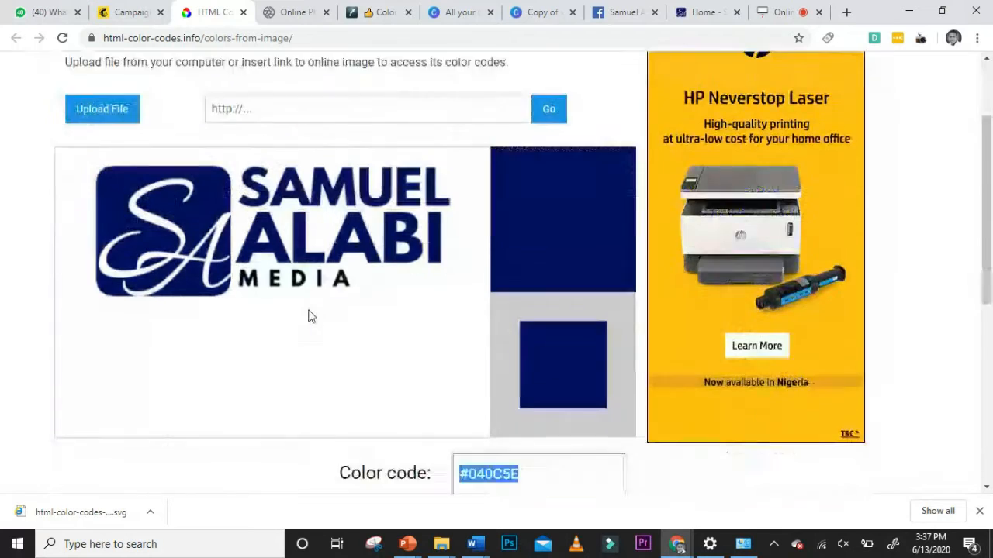
pyautogui.scroll(3, 306, 287)
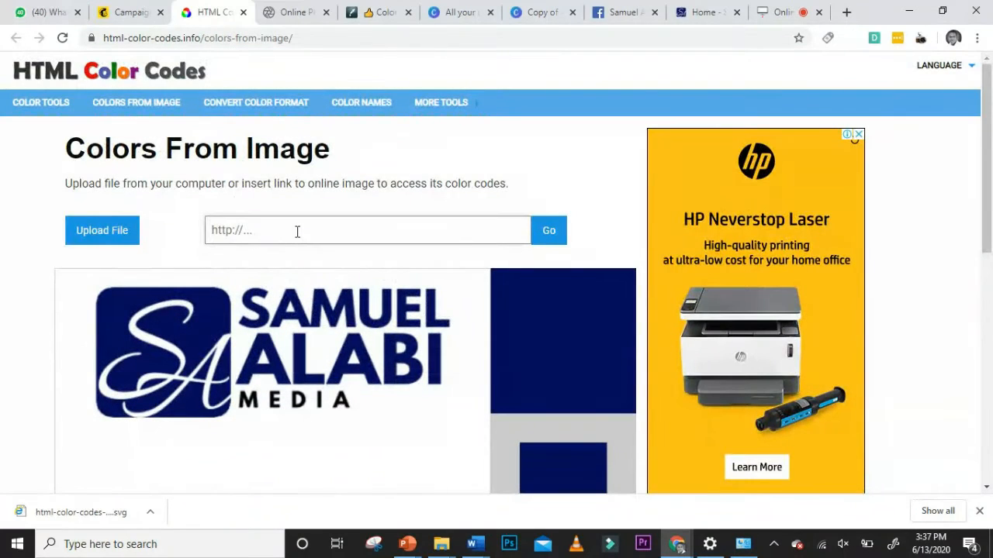
pyautogui.scroll(-5, 297, 233)
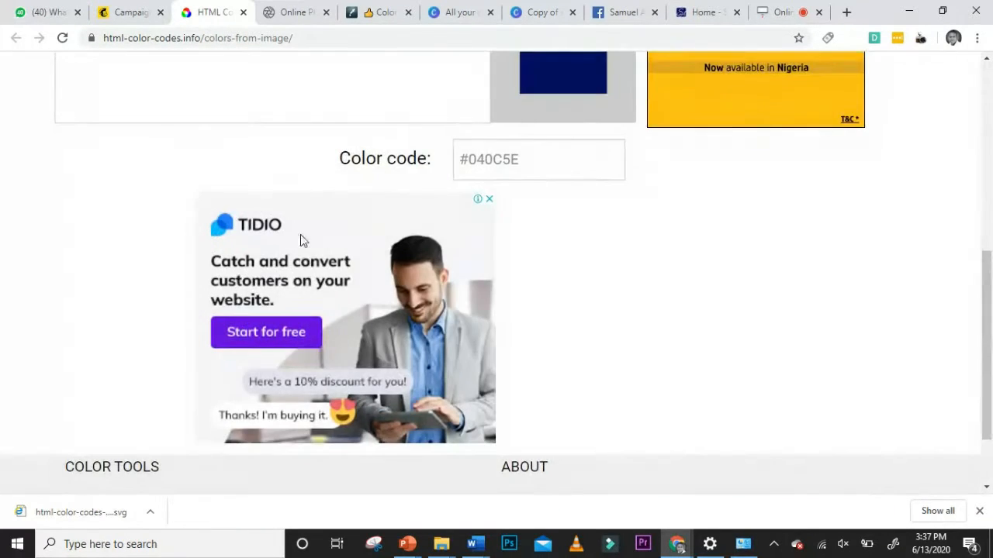
pyautogui.scroll(5, 355, 336)
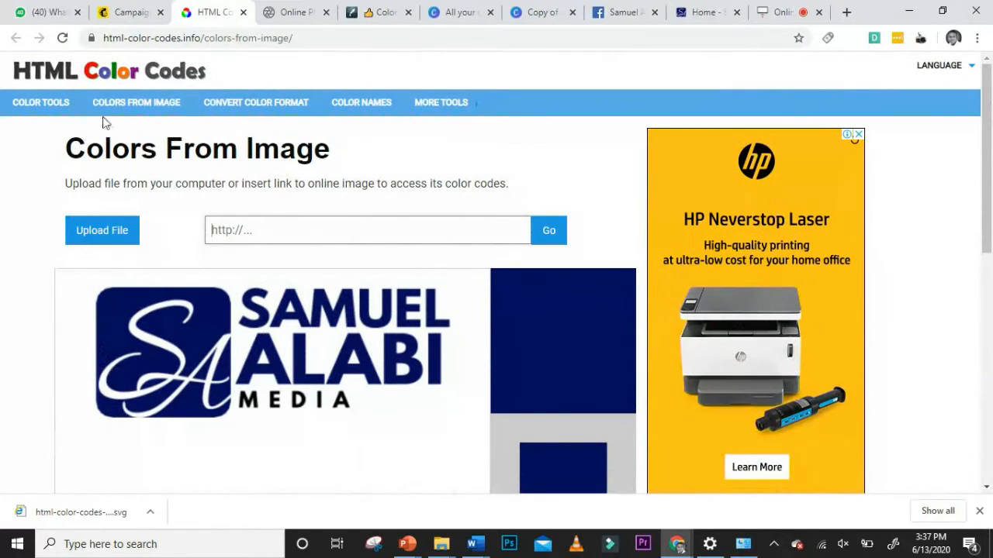
# Step: Switch to imagecolorpicker.com and review its colour code panel and the boxes for taking colours from a website or image URL
pyautogui.click(373, 11)
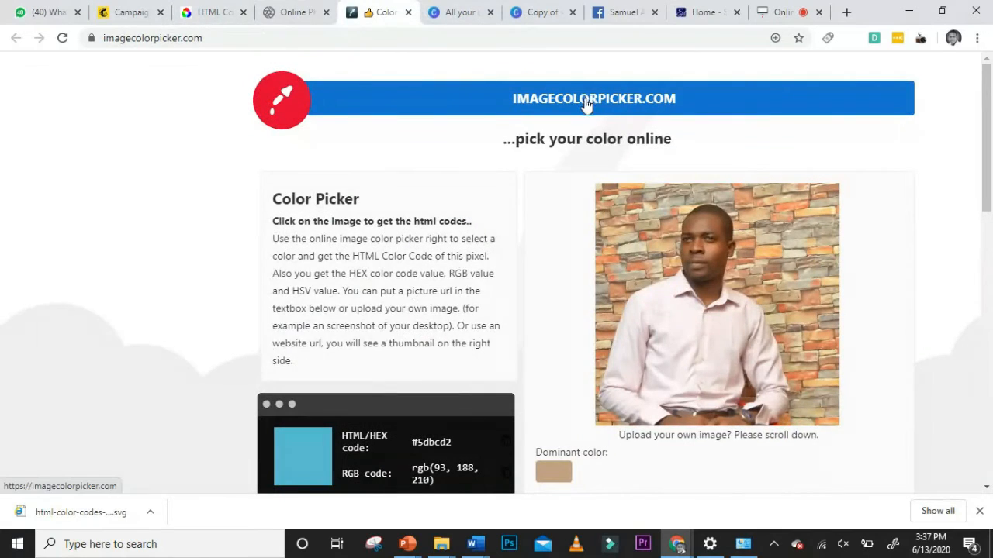
pyautogui.scroll(-5, 380, 236)
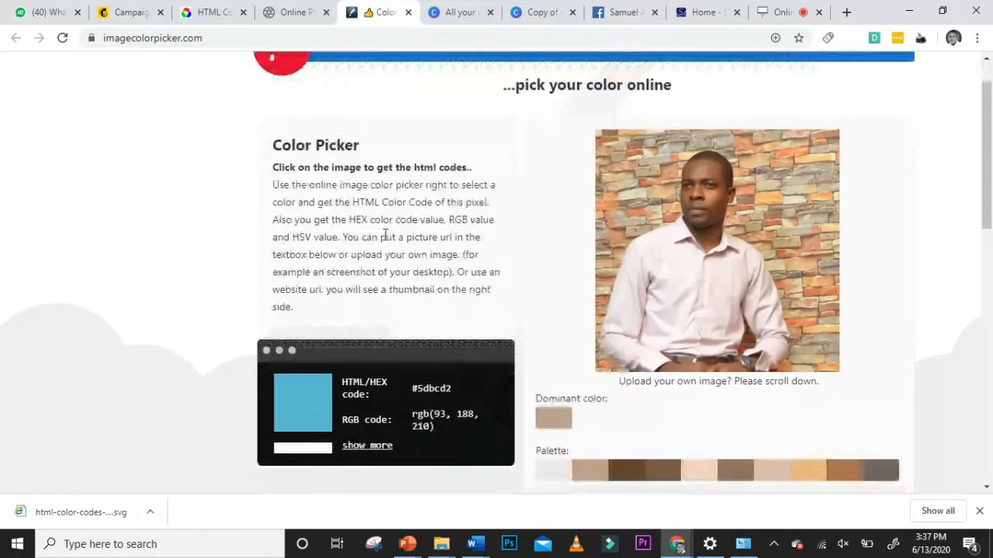
pyautogui.scroll(-5, 385, 235)
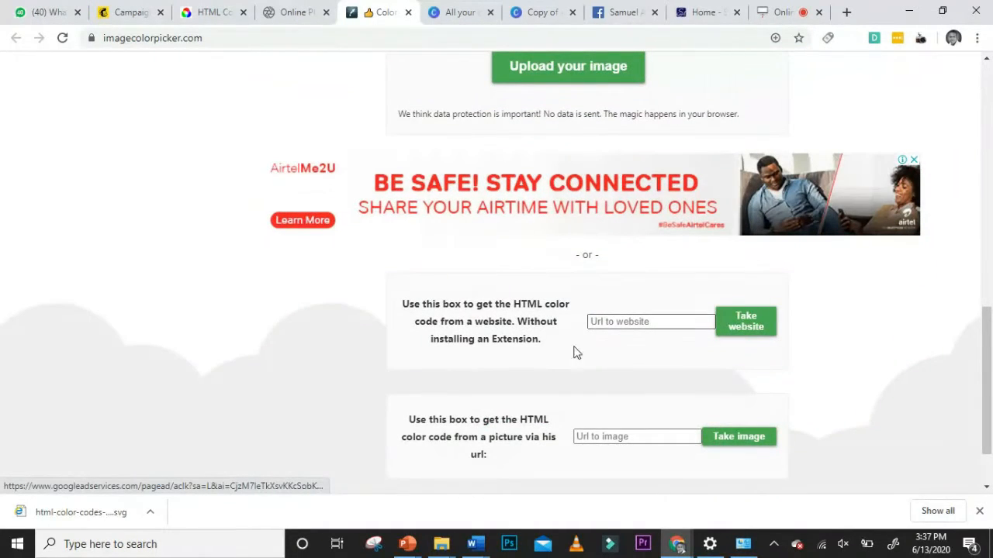
pyautogui.click(645, 323)
pyautogui.scroll(-1, 574, 396)
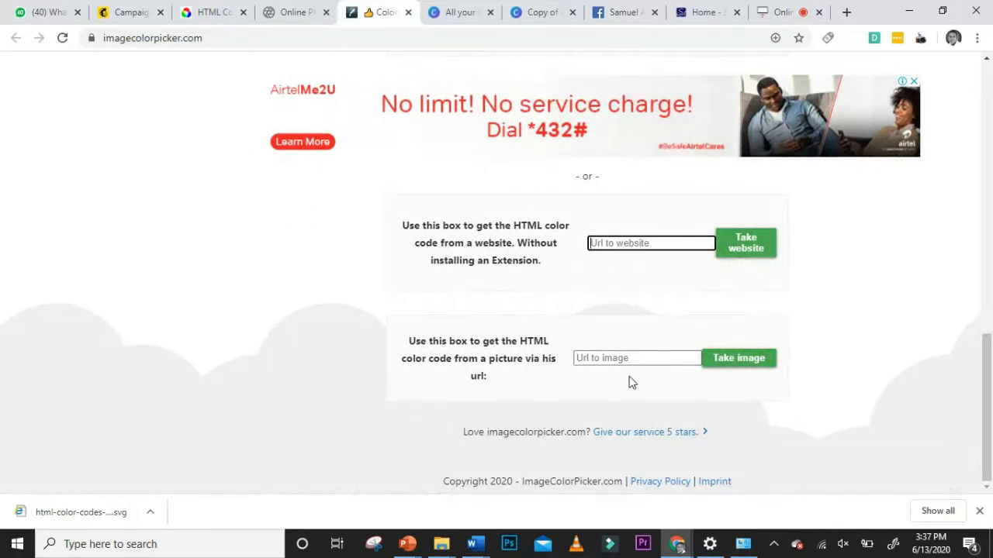
pyautogui.click(638, 359)
pyautogui.scroll(10, 558, 310)
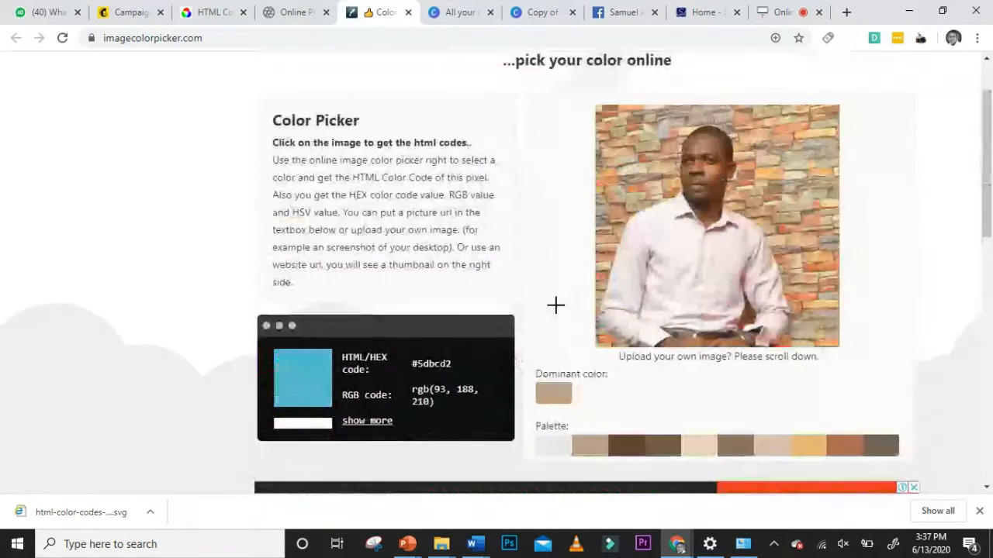
# Step: Upload the navy logo image from the Documents > sam > logo folder to the colour picker
pyautogui.scroll(-8, 632, 282)
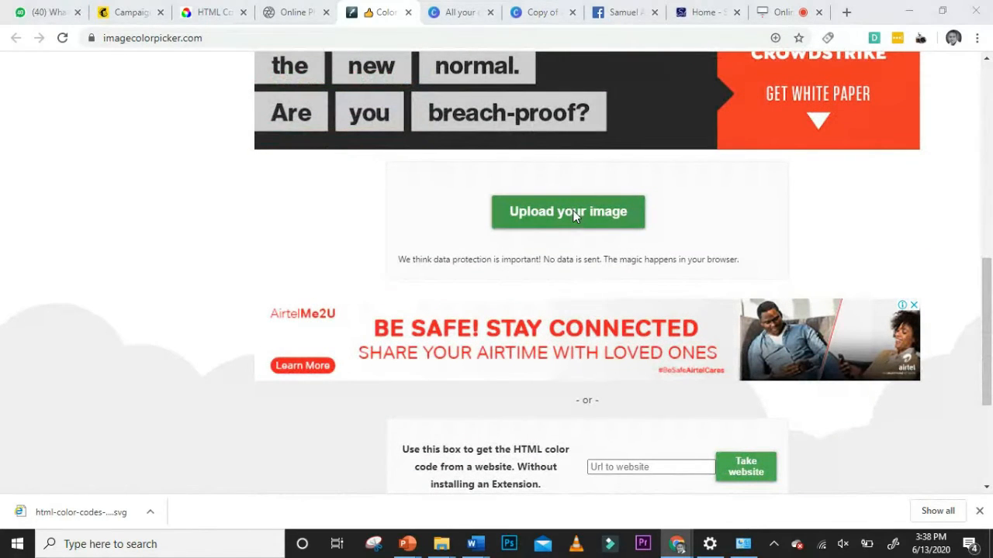
pyautogui.click(573, 210)
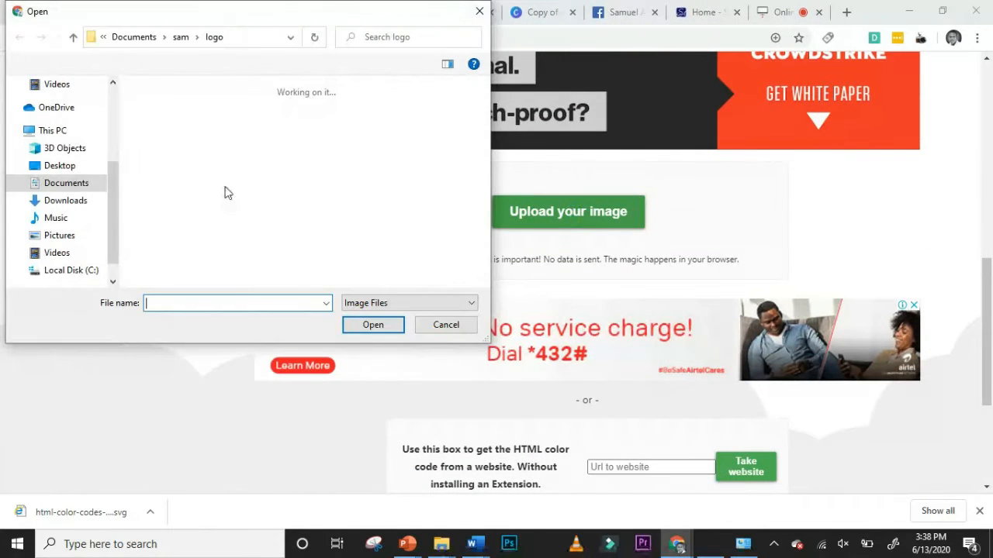
pyautogui.doubleClick(162, 151)
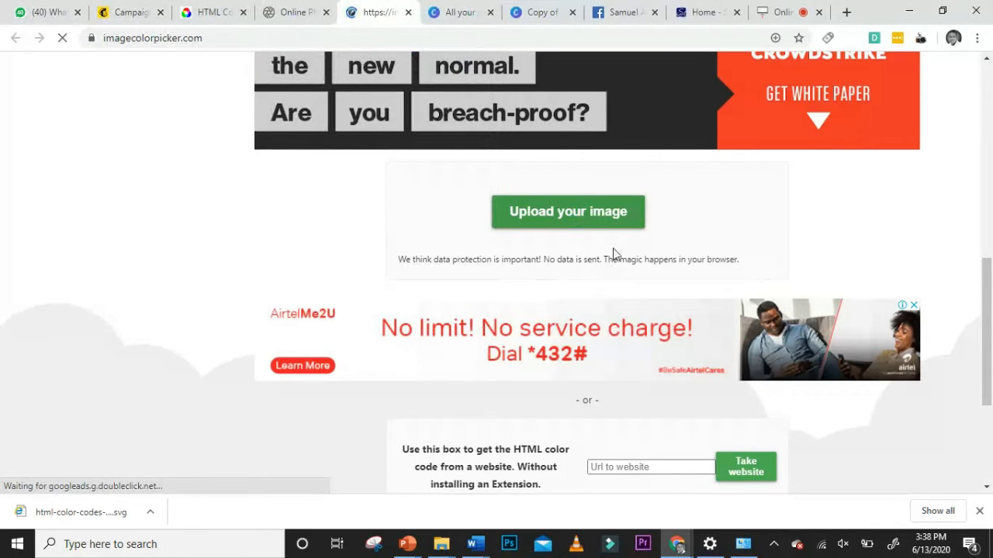
pyautogui.scroll(-3, 621, 268)
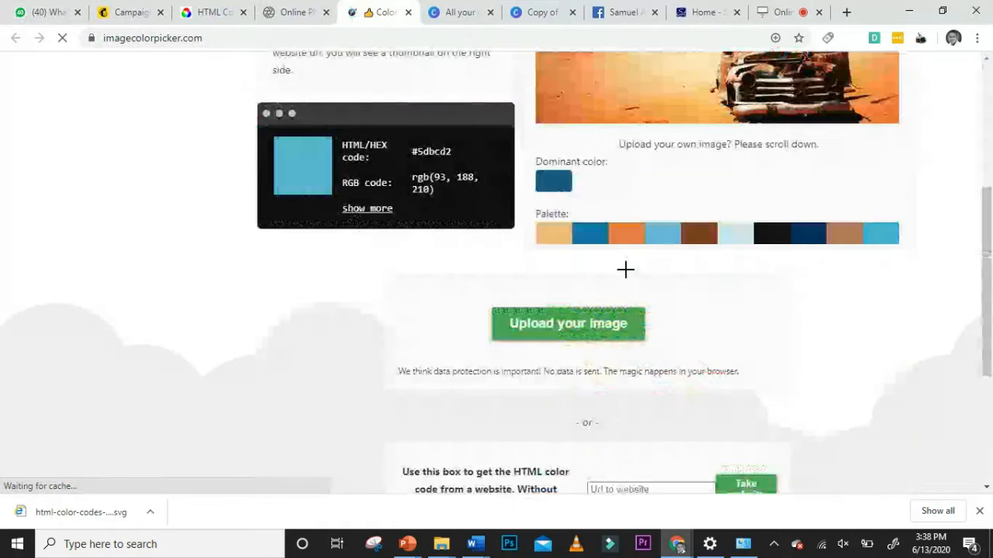
pyautogui.scroll(-2, 625, 276)
pyautogui.scroll(3, 626, 279)
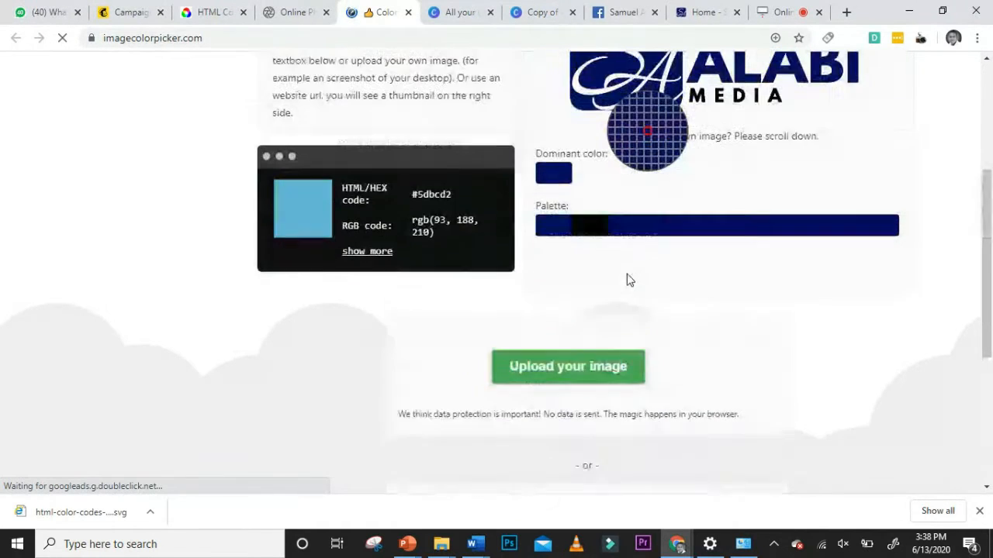
pyautogui.scroll(2, 654, 205)
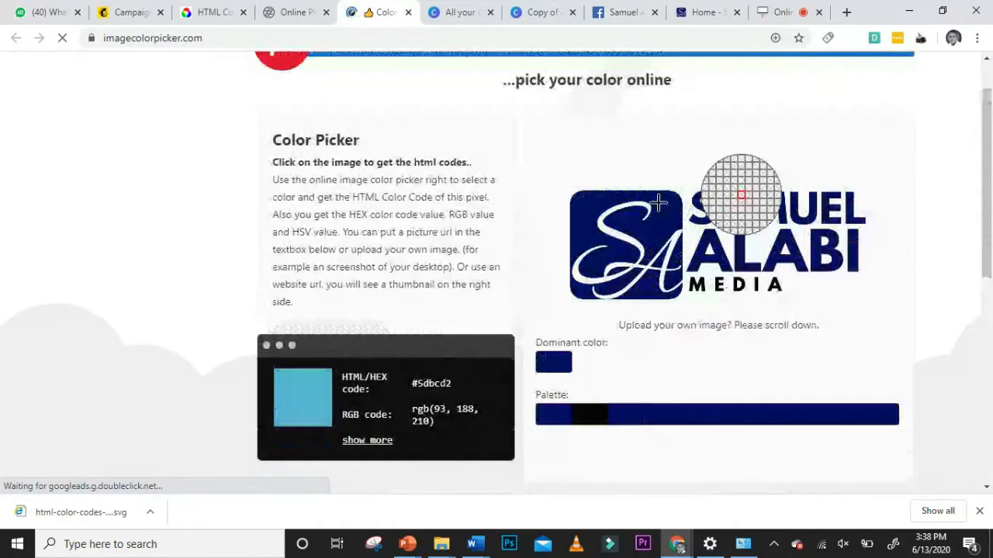
# Step: Sample the logo emblem's navy and the black MEDIA lettering to read their HEX and RGB codes
pyautogui.click(578, 204)
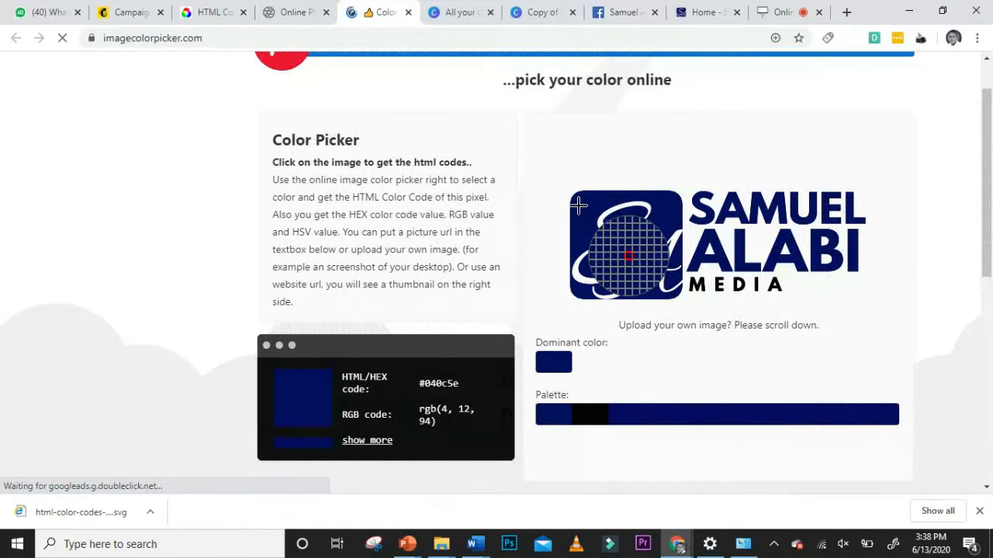
pyautogui.click(667, 245)
pyautogui.click(717, 283)
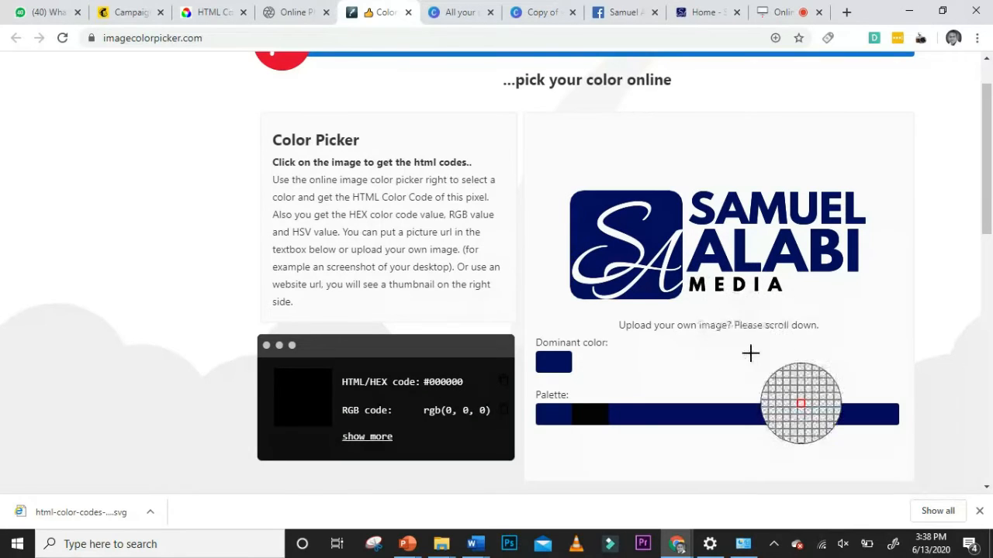
pyautogui.click(642, 233)
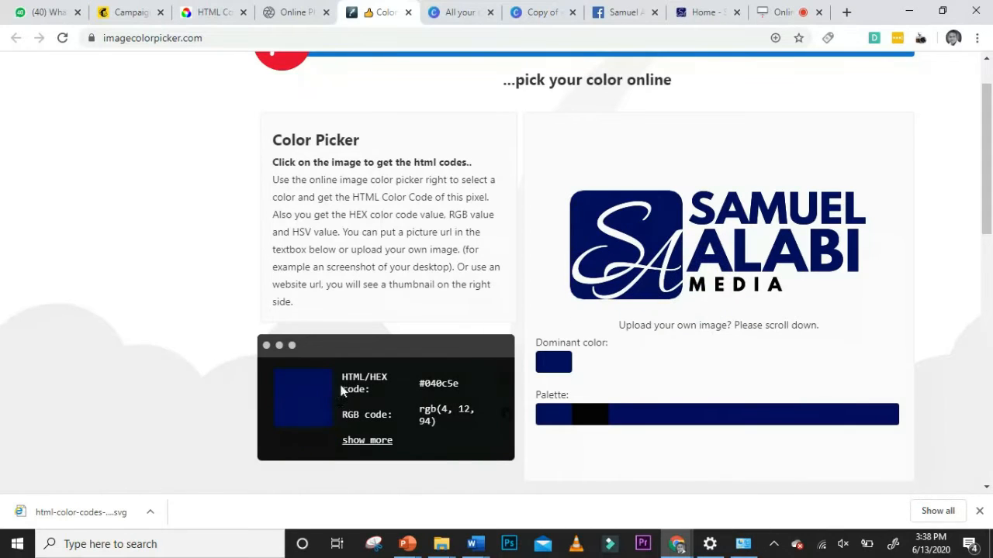
# Step: Sample a palette navy, resample the emblem's navy, and select its HEX code, #040c5e
pyautogui.click(603, 220)
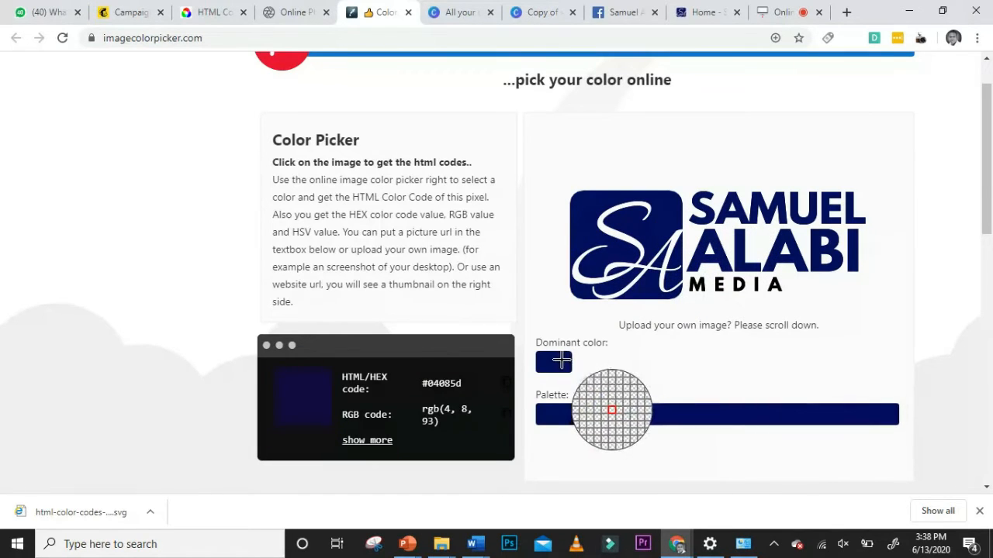
pyautogui.click(865, 418)
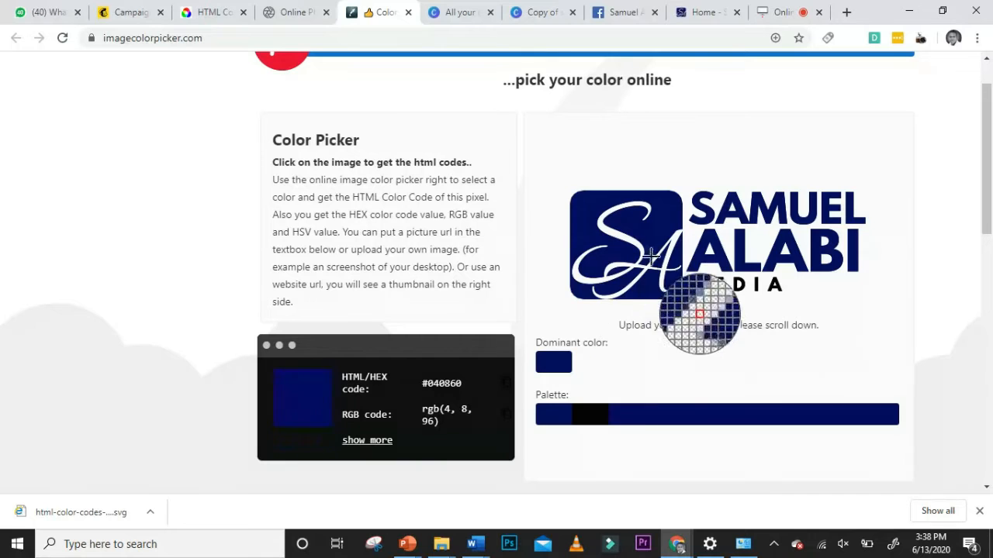
pyautogui.click(656, 225)
pyautogui.click(466, 395)
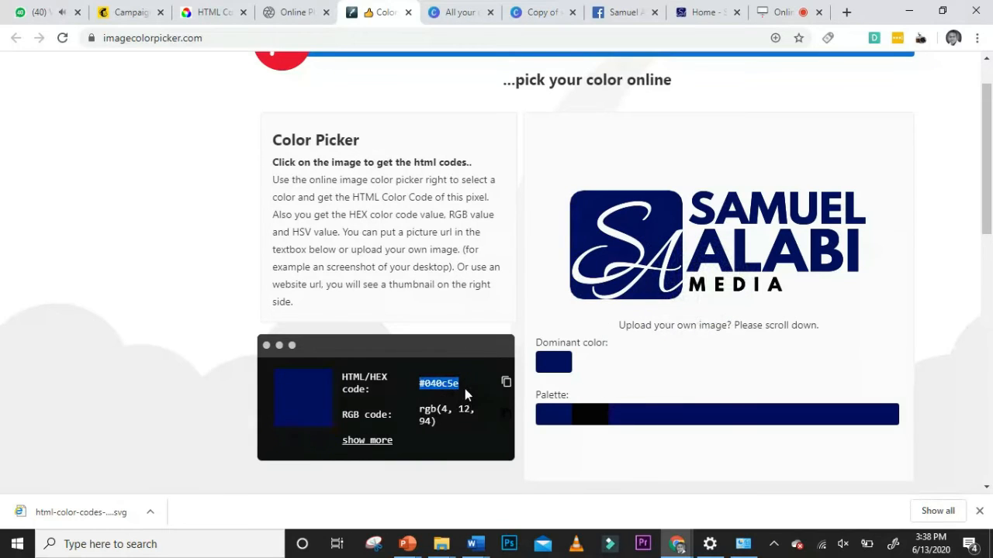
# Step: Upload the book-1 image from the Pictures folder to the colour picker
pyautogui.scroll(1, 667, 341)
pyautogui.scroll(-4, 683, 388)
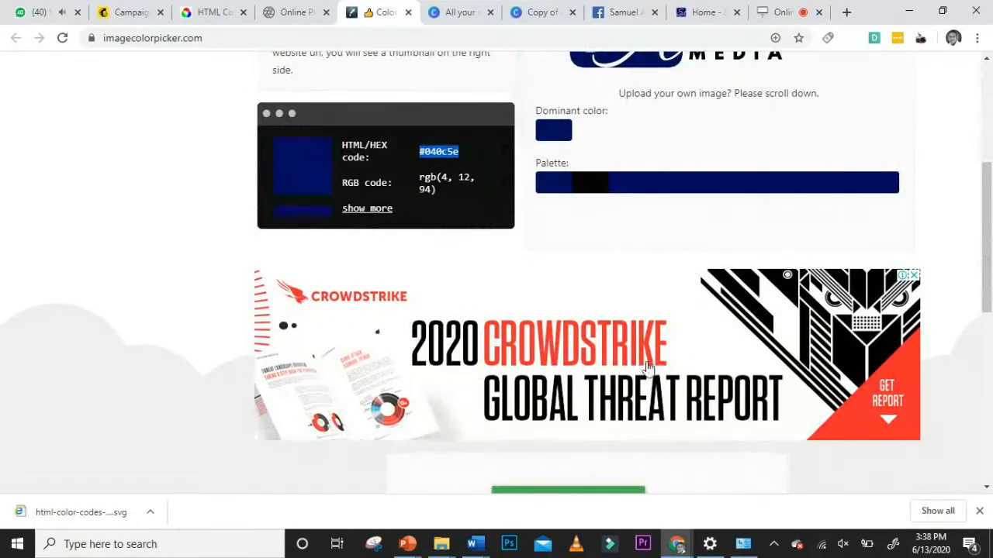
pyautogui.scroll(2, 620, 307)
pyautogui.scroll(-5, 621, 307)
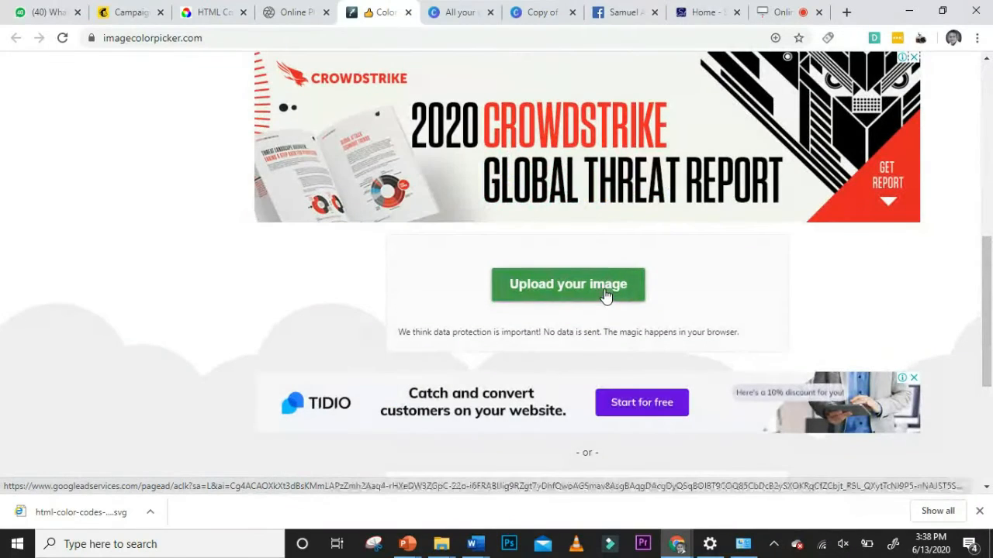
pyautogui.click(604, 297)
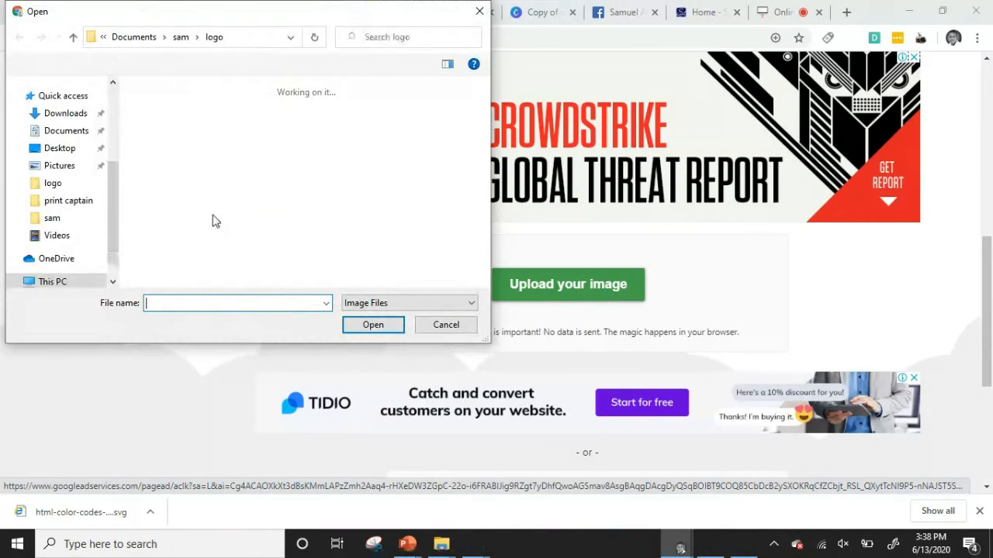
pyautogui.click(71, 236)
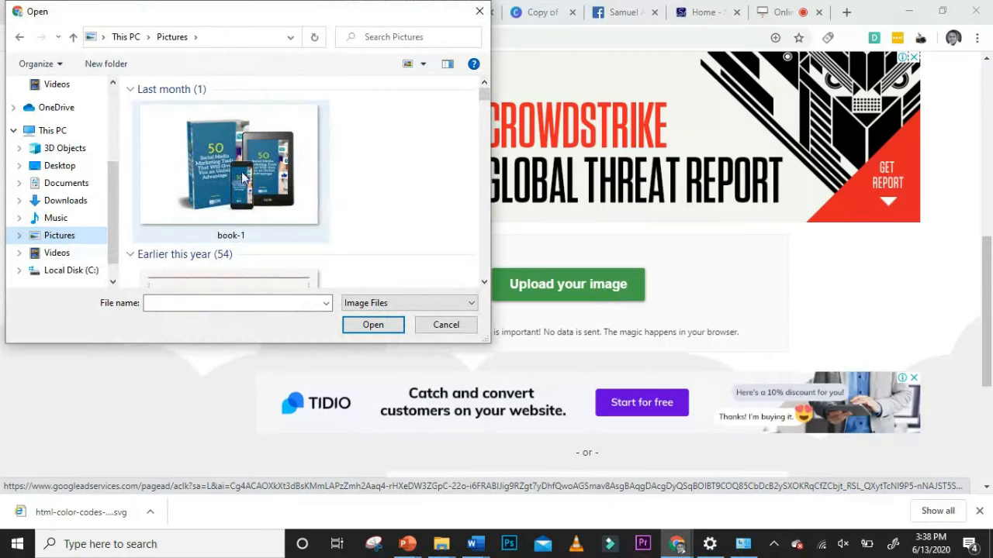
pyautogui.doubleClick(233, 166)
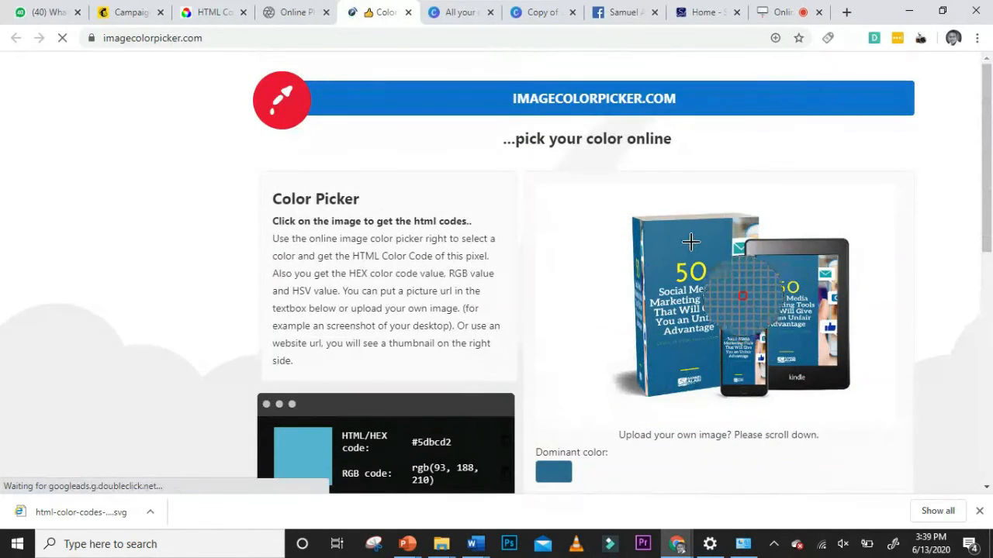
# Step: Sample the book cover's blue and select its code, #337499, then sample the yellow 50 and copy its code, #fbff1b
pyautogui.click(692, 247)
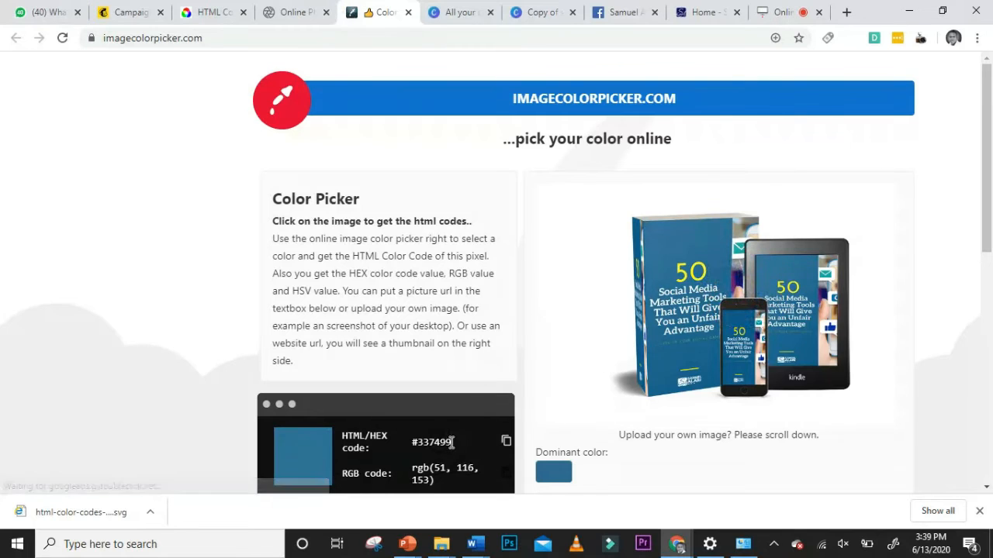
pyautogui.moveTo(453, 443); pyautogui.dragTo(410, 442)
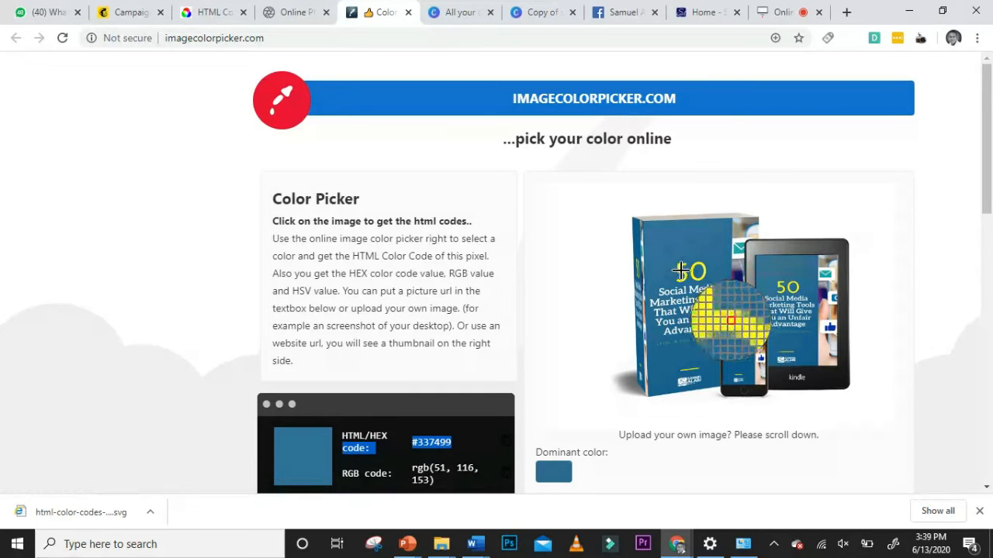
pyautogui.click(680, 269)
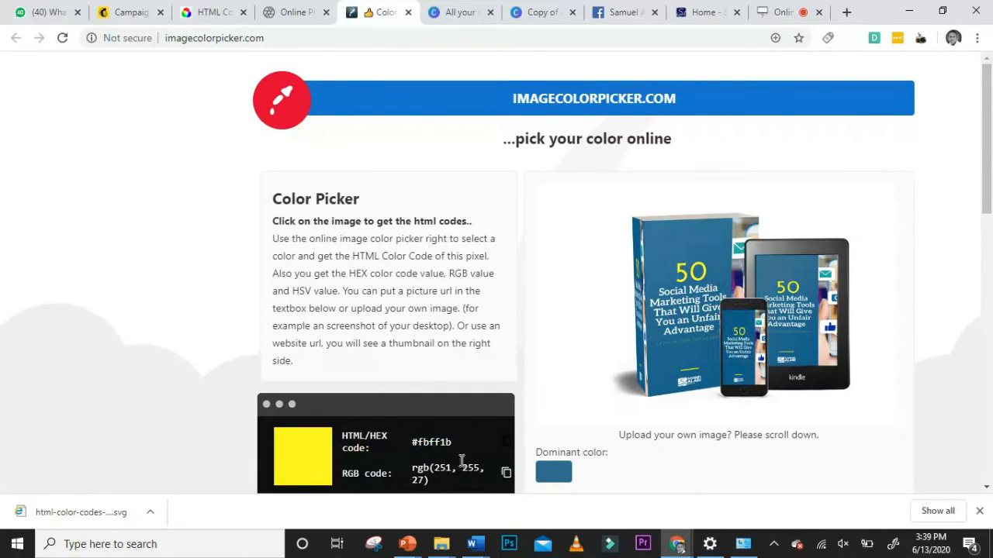
pyautogui.click(505, 442)
# Step: In the Copy of samedia Canva design, recolour page 6's first question about deleting a promotion with the copied #fbff1b
pyautogui.click(541, 12)
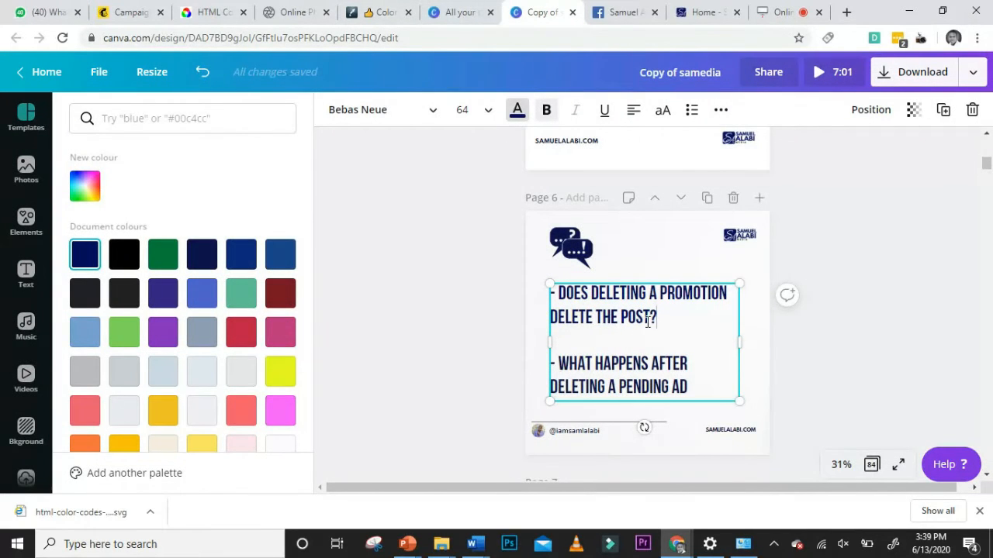
pyautogui.moveTo(661, 314); pyautogui.dragTo(532, 294)
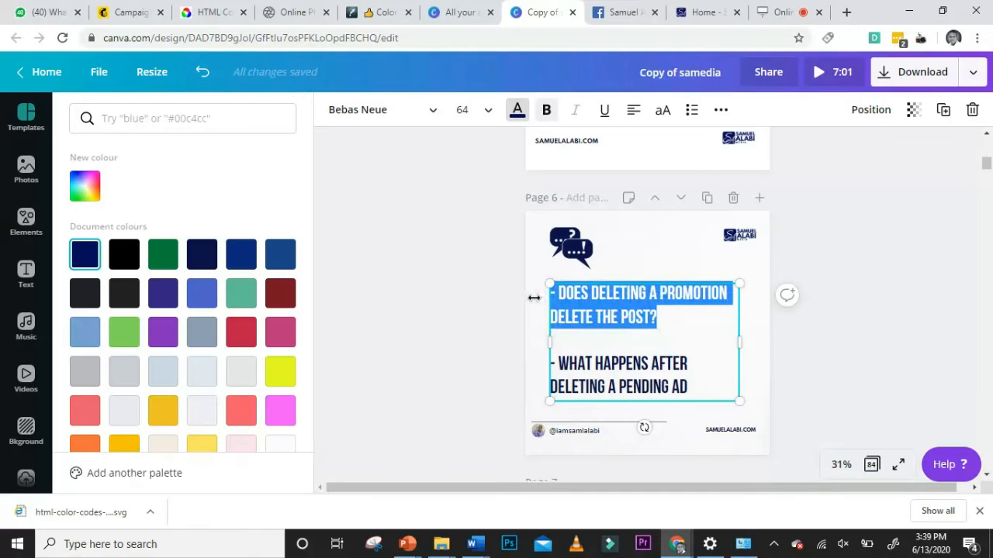
pyautogui.click(86, 186)
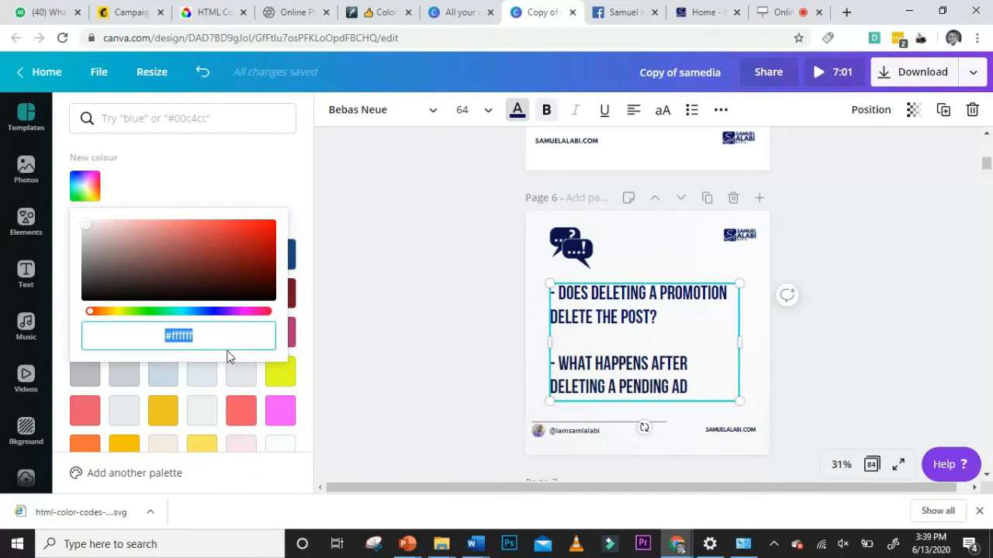
pyautogui.hotkey('ctrl', 'v')
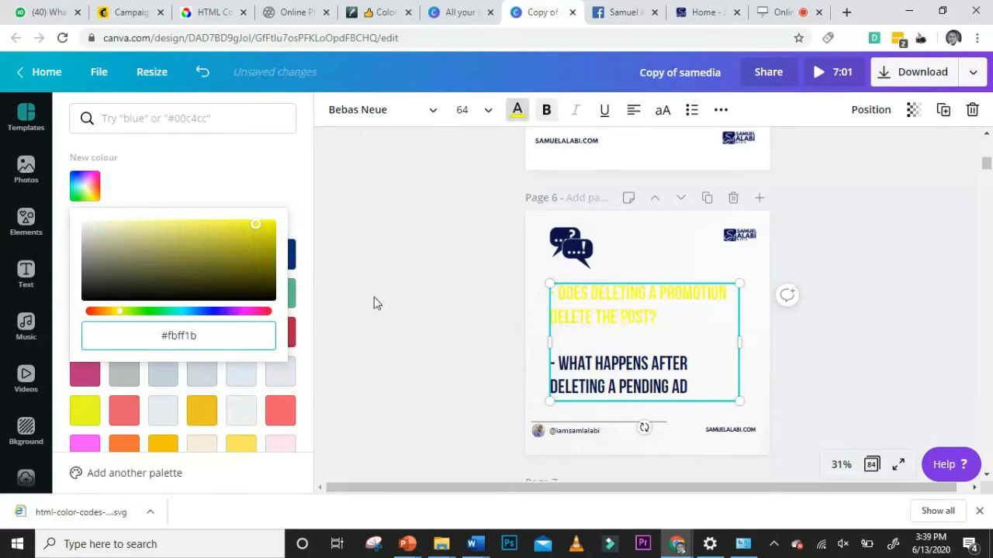
# Step: Look over the brand's Facebook page and website, and find the website URL option on imagecolorpicker.com
pyautogui.click(605, 7)
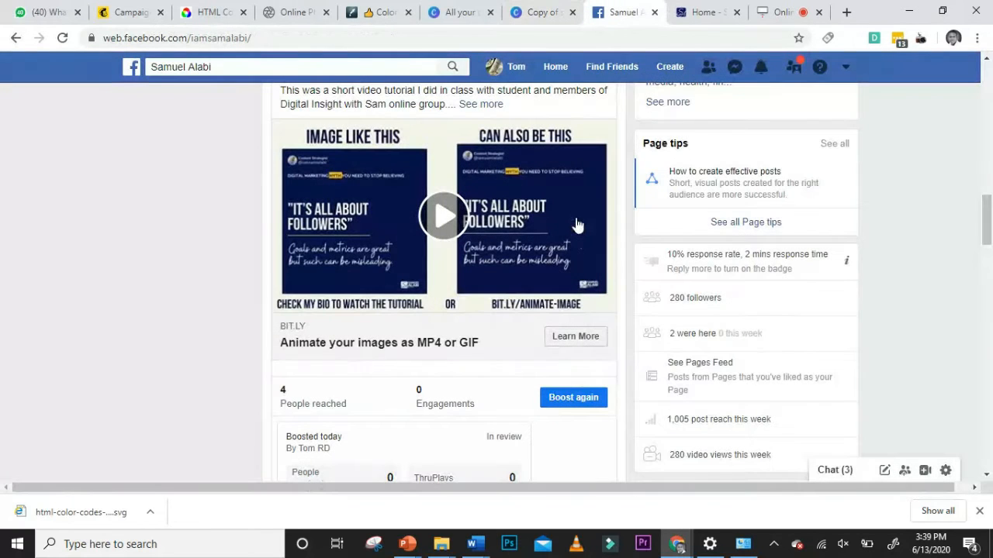
pyautogui.click(707, 11)
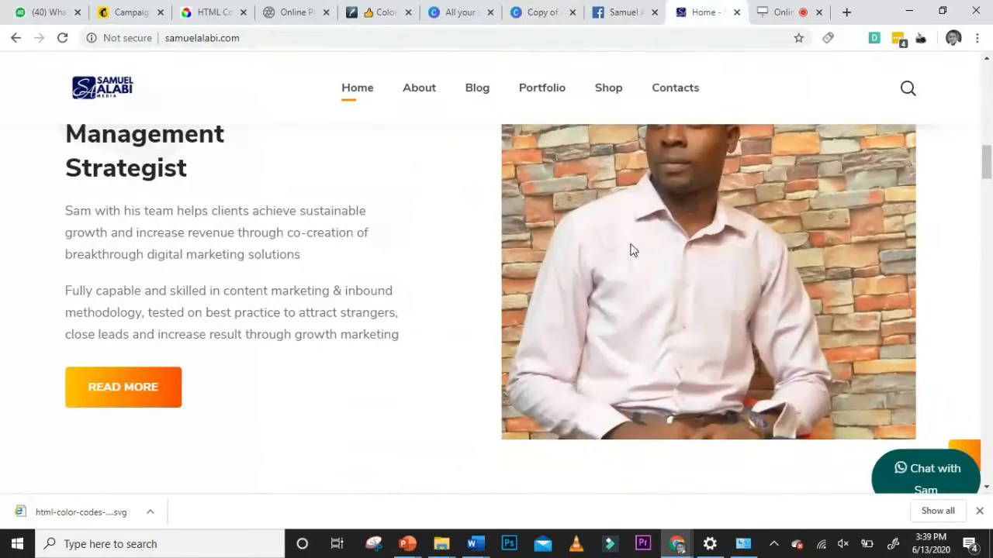
pyautogui.click(380, 11)
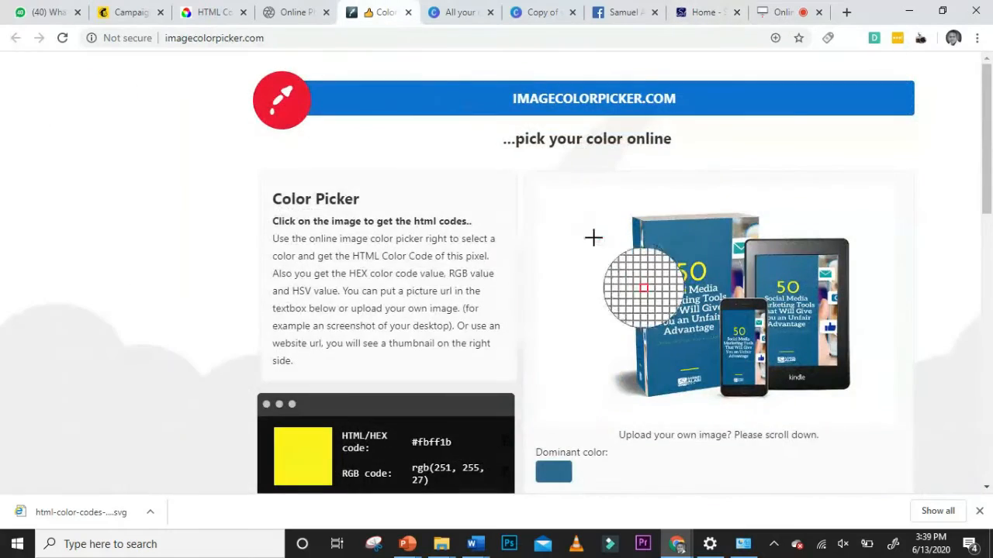
pyautogui.scroll(-3, 607, 281)
pyautogui.scroll(-7, 608, 281)
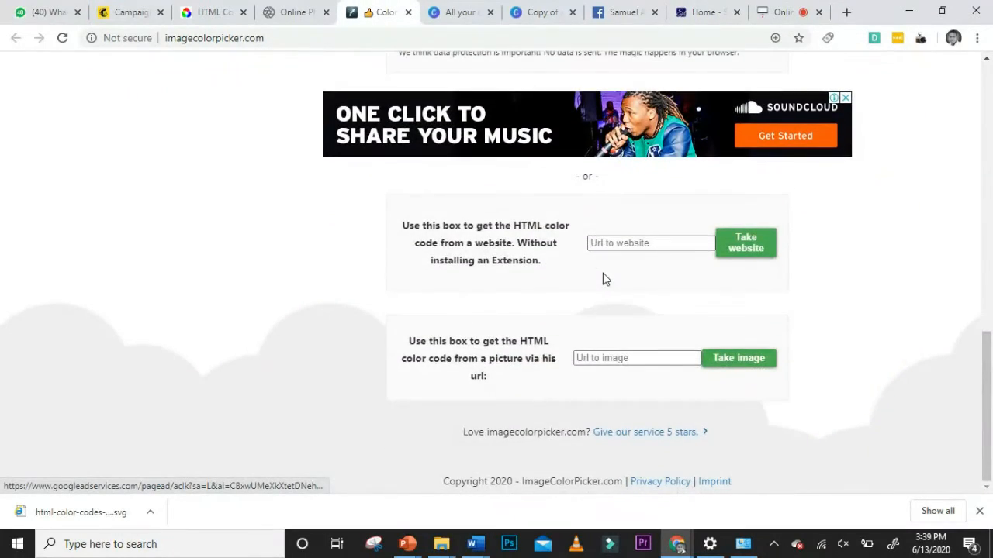
pyautogui.scroll(1, 605, 279)
pyautogui.scroll(-1, 606, 287)
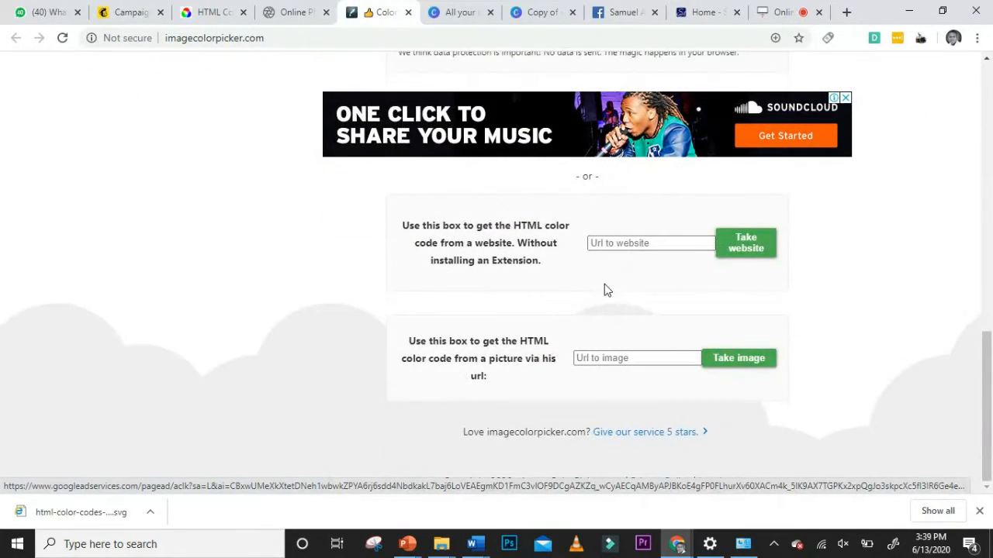
# Step: Copy the brand's Facebook page address and load that page into imagecolorpicker.com through its website URL option
pyautogui.click(640, 245)
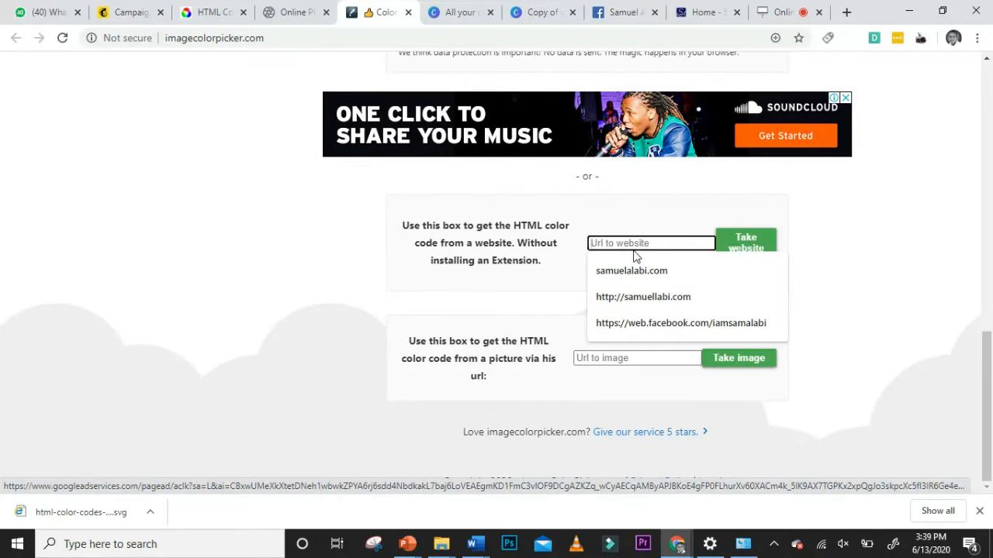
pyautogui.click(637, 12)
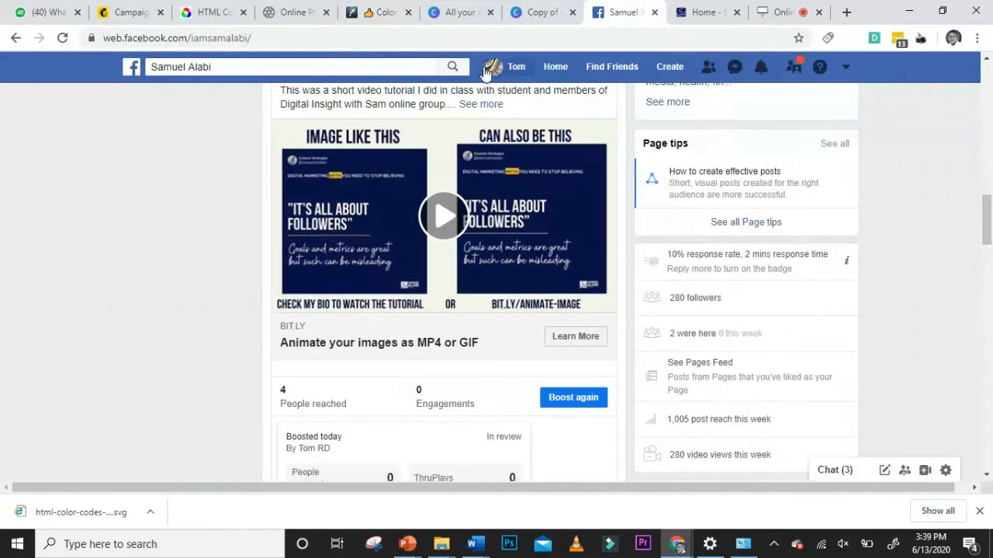
pyautogui.scroll(15, 443, 292)
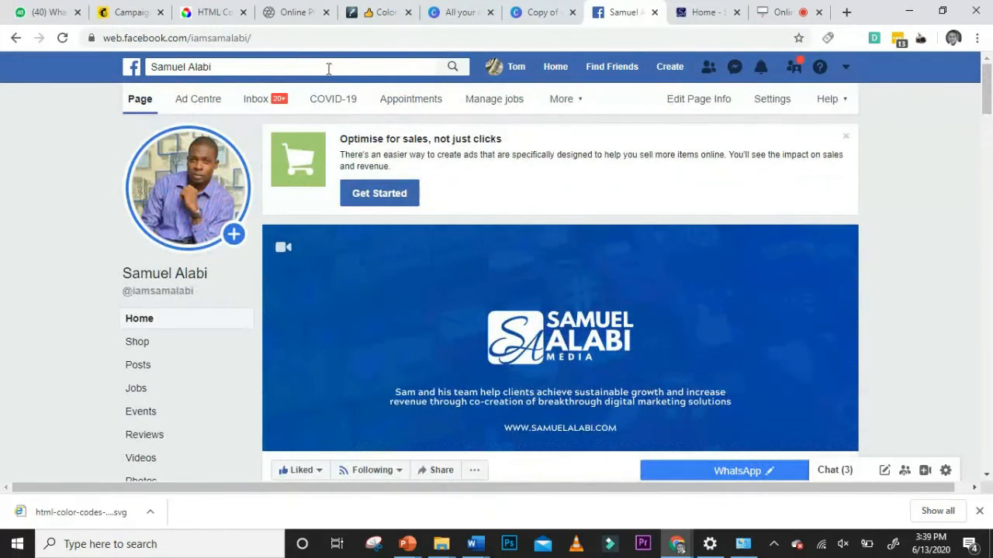
pyautogui.click(327, 37)
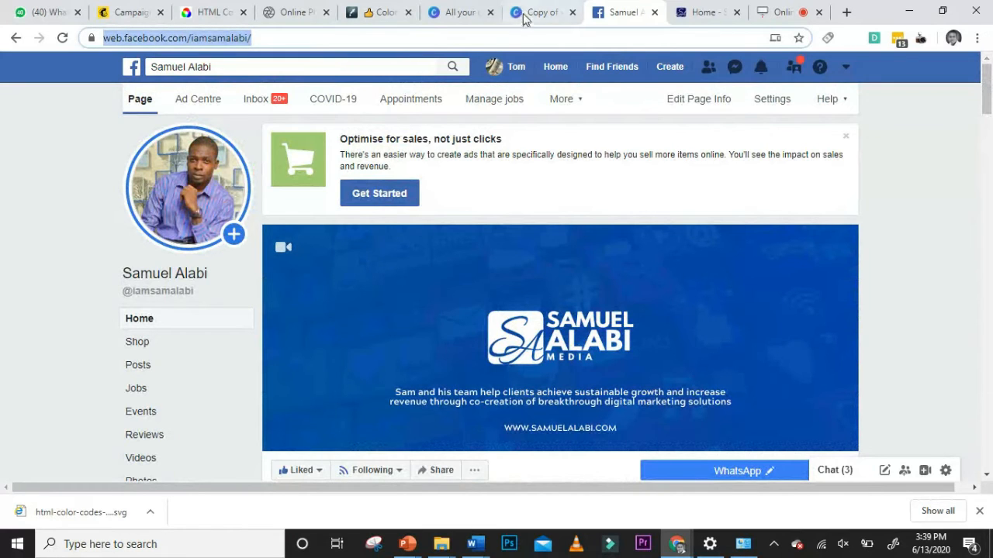
pyautogui.click(384, 12)
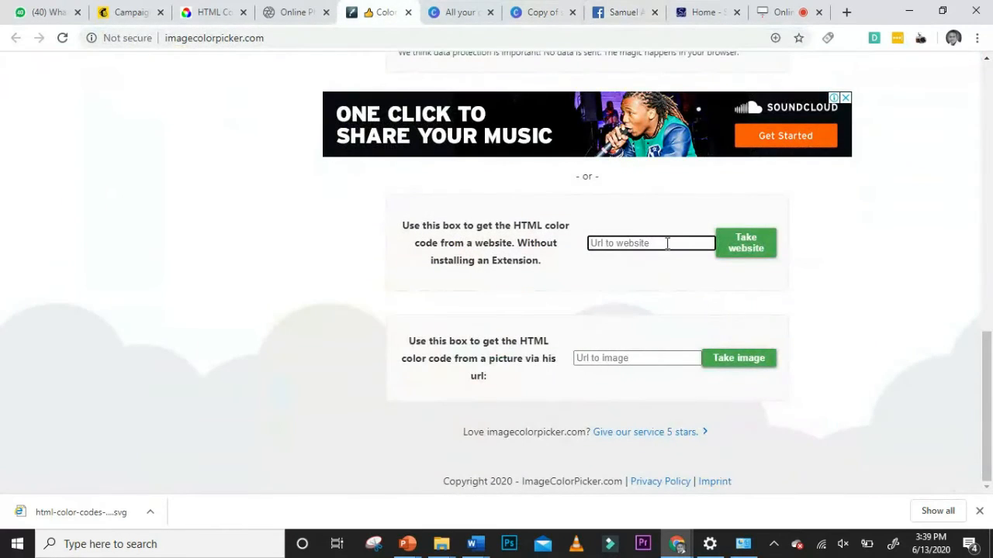
pyautogui.hotkey('ctrl', 'v')
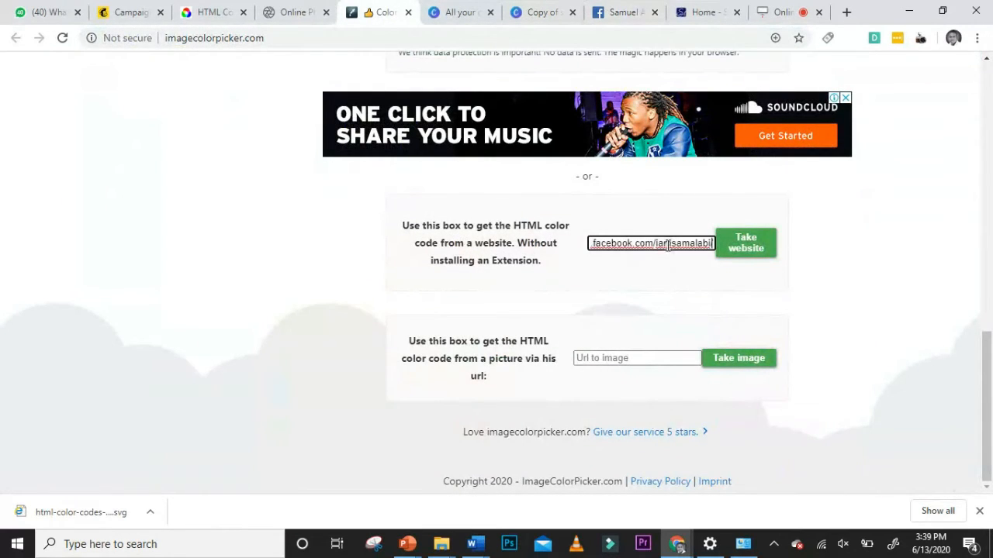
pyautogui.click(746, 244)
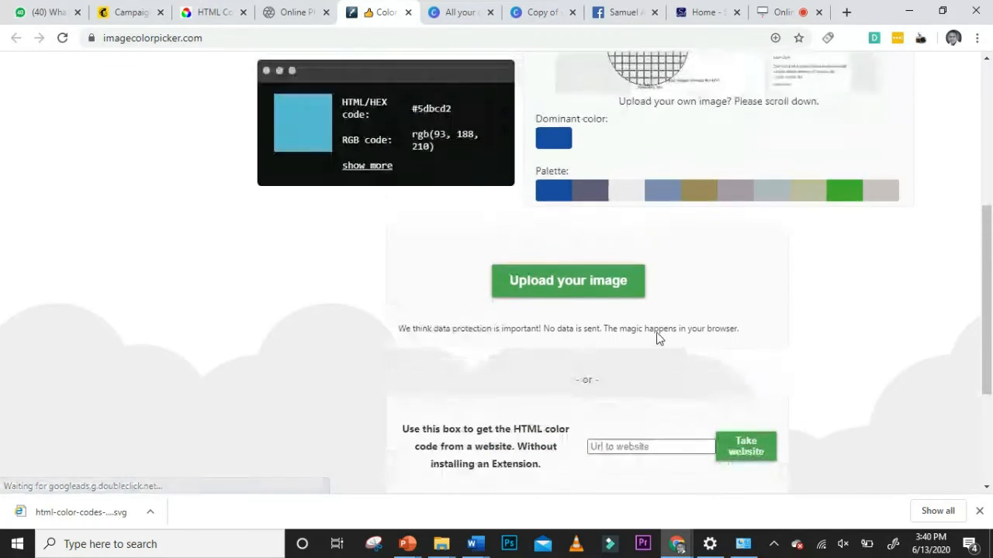
# Step: Sample the Facebook banner's blue, #1156a1, and the beige background beside the man in the page's lower photo, #c5bf9a
pyautogui.scroll(5, 656, 332)
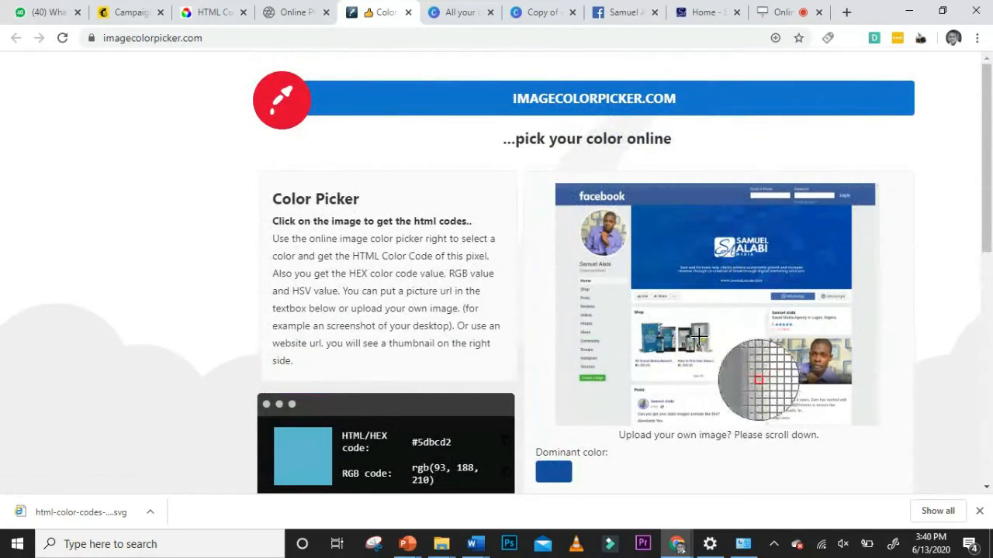
pyautogui.click(747, 234)
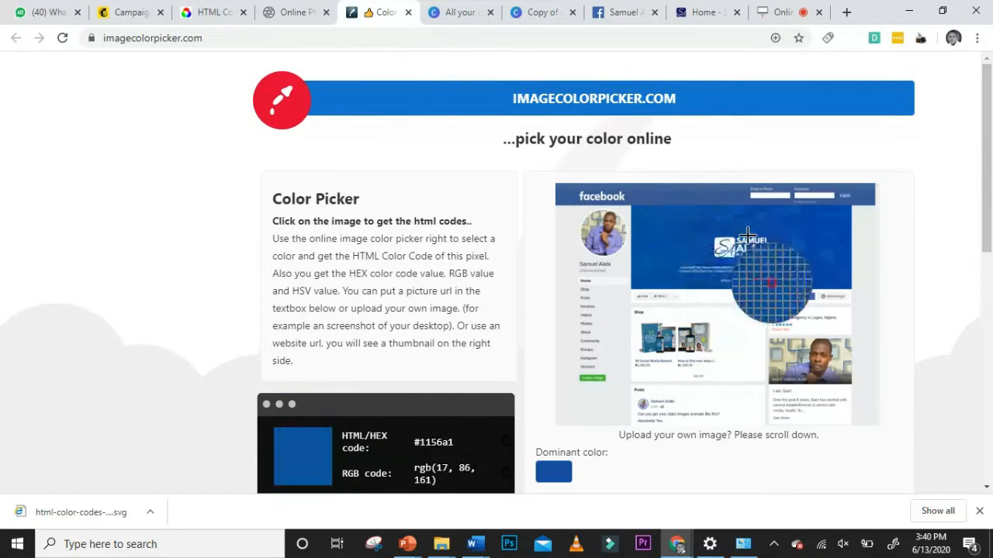
pyautogui.click(788, 224)
pyautogui.click(782, 349)
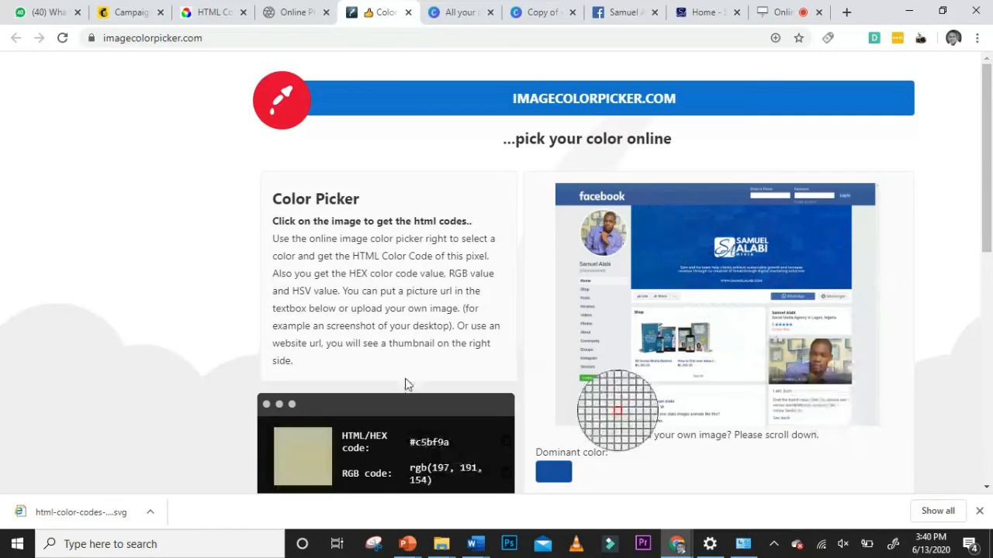
# Step: Copy the image address of the portrait on the brand's website and load it into imagecolorpicker.com through its image URL option
pyautogui.scroll(-2, 446, 435)
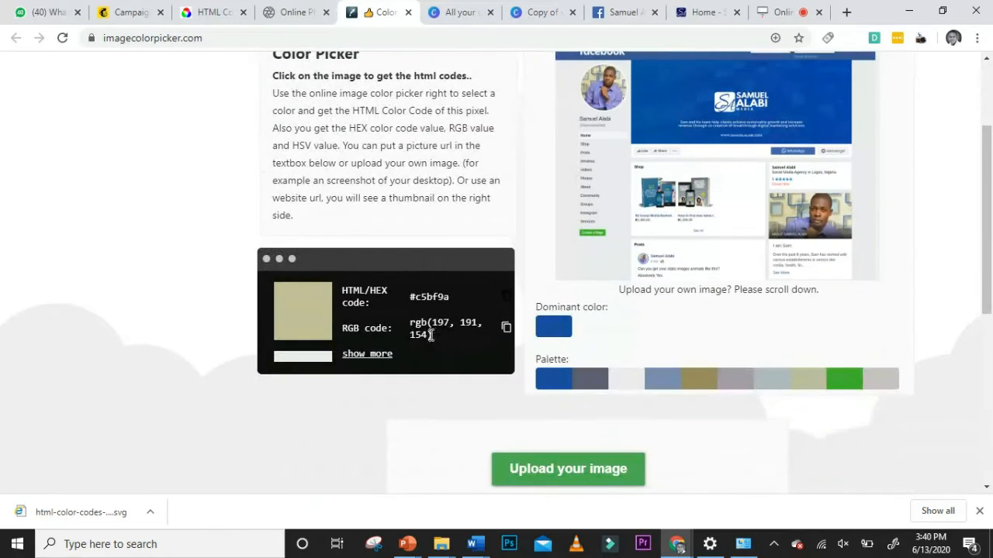
pyautogui.scroll(-5, 430, 335)
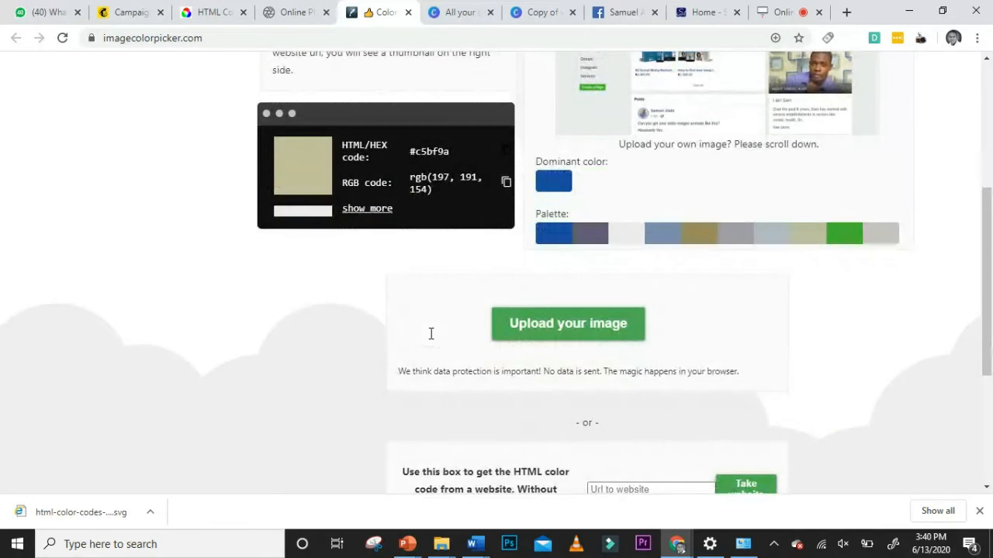
pyautogui.scroll(2, 431, 339)
pyautogui.scroll(-2, 432, 339)
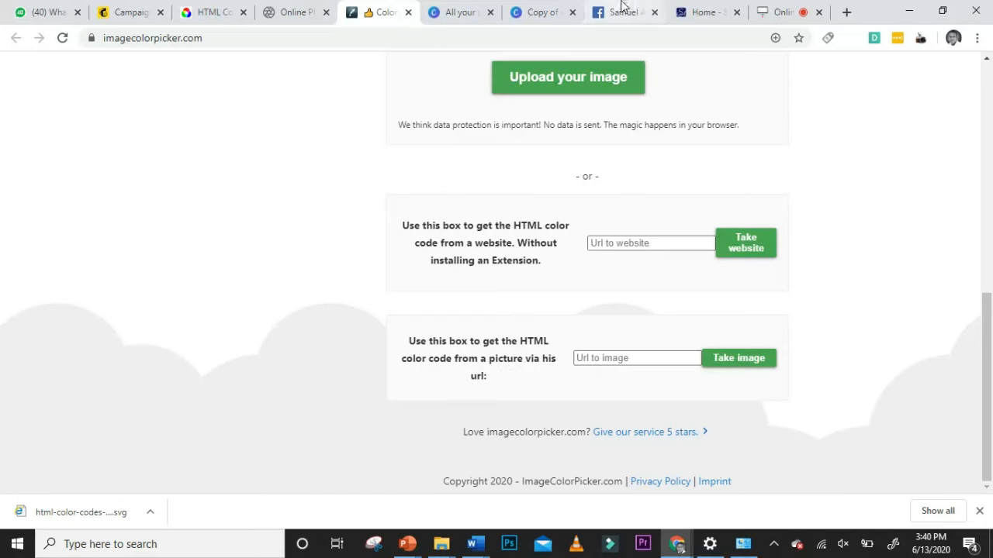
pyautogui.click(704, 12)
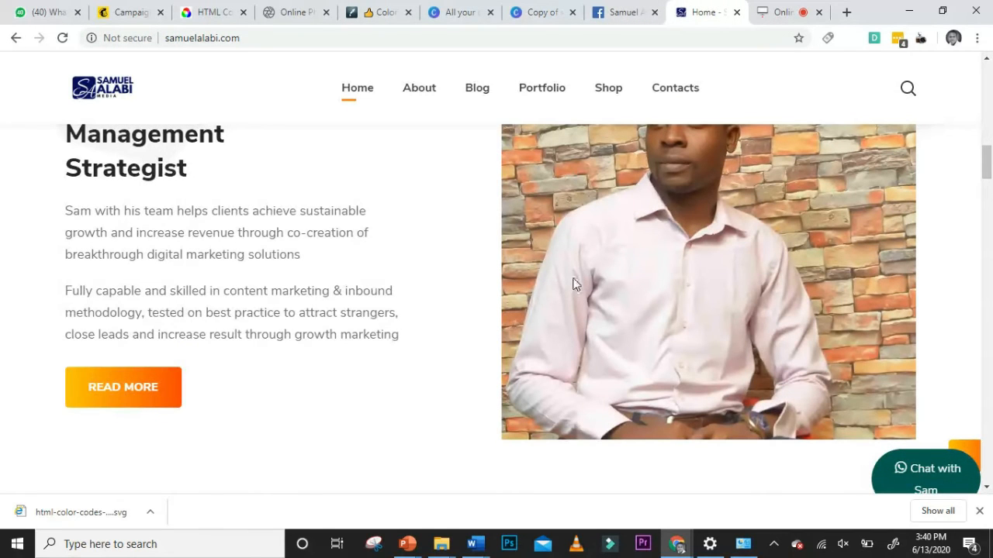
pyautogui.scroll(2, 576, 284)
pyautogui.rightClick(770, 236)
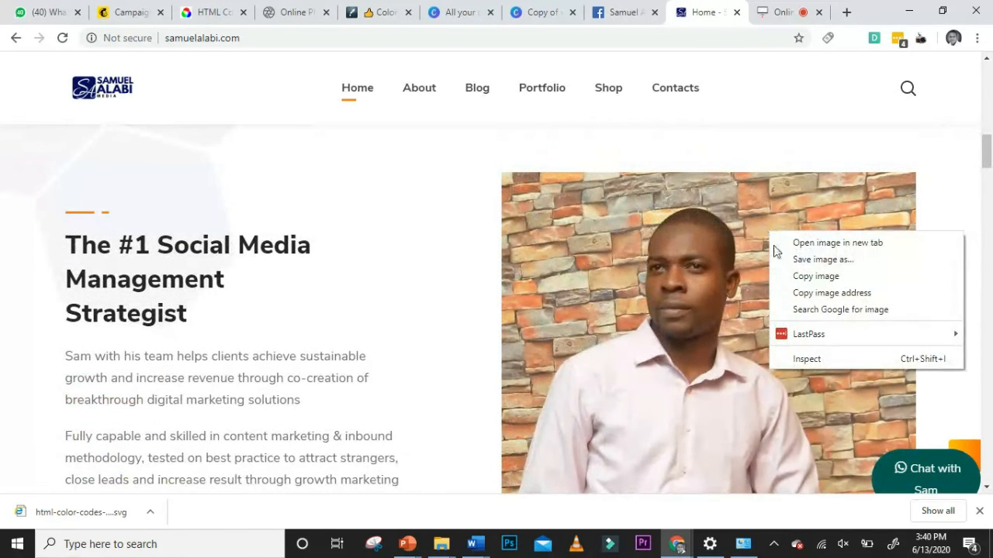
pyautogui.click(808, 294)
pyautogui.click(380, 12)
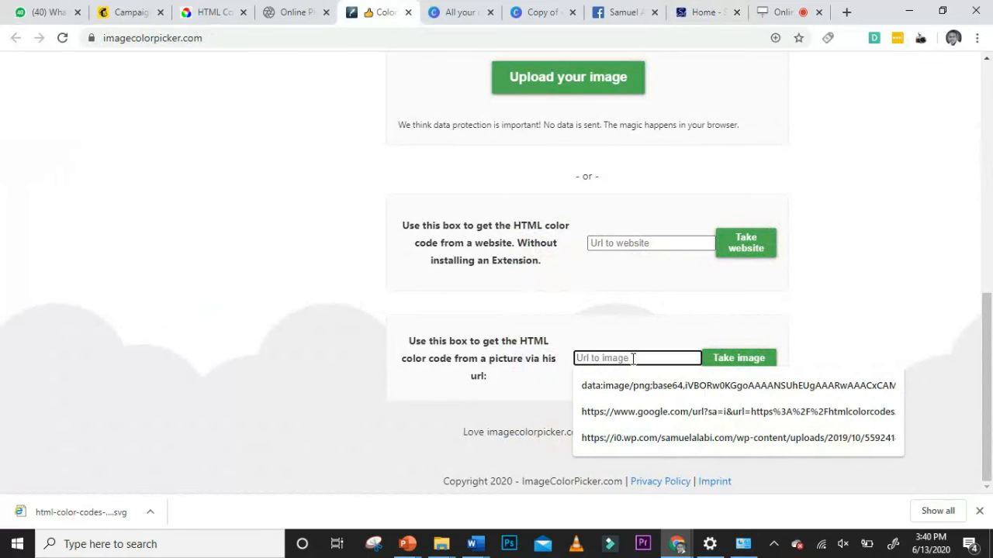
pyautogui.hotkey('ctrl', 'v')
pyautogui.click(749, 360)
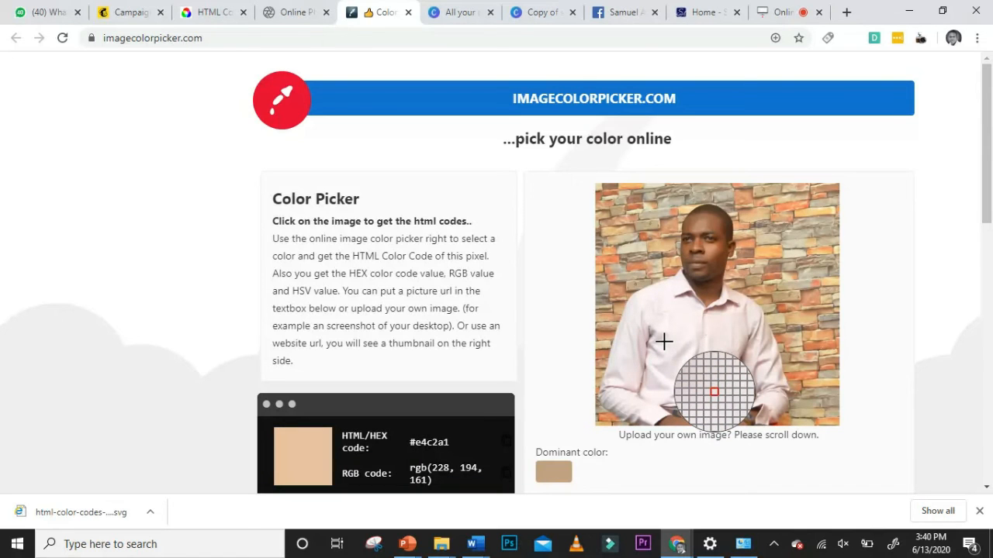
pyautogui.scroll(-3, 633, 372)
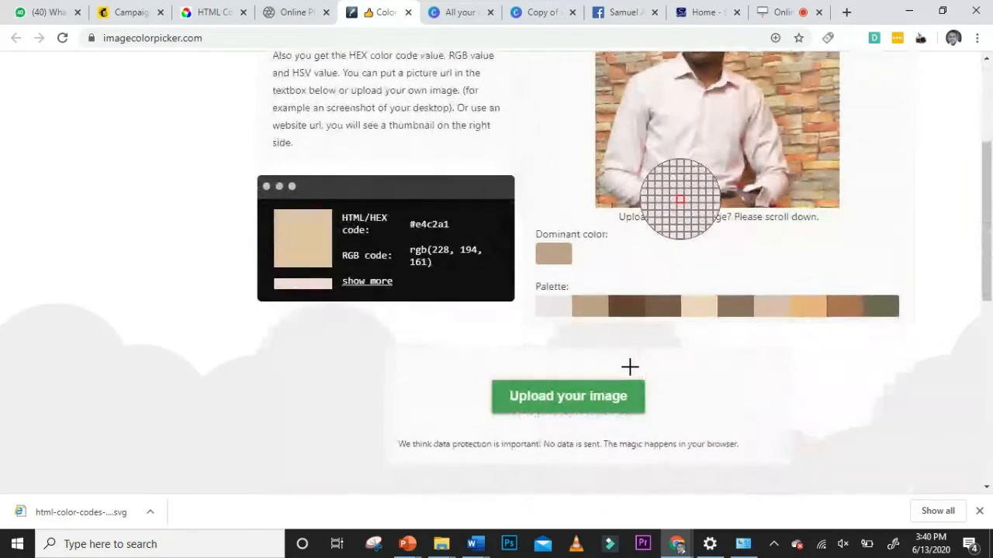
pyautogui.scroll(3, 635, 371)
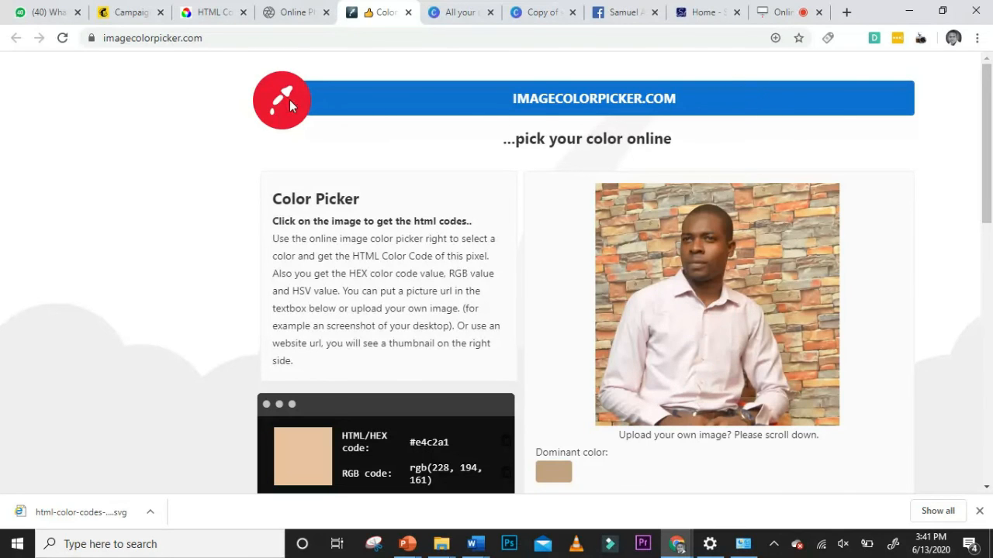
pyautogui.scroll(-10, 465, 303)
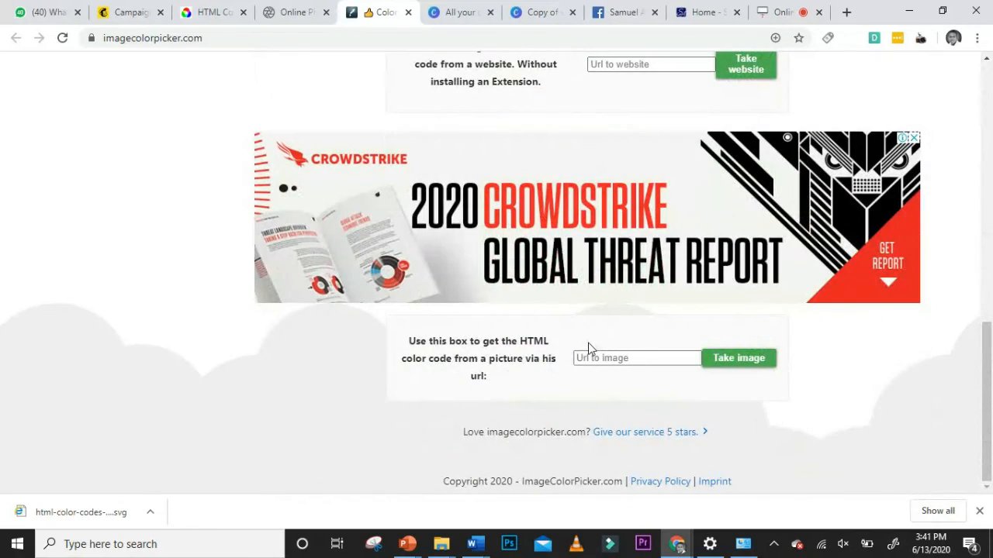
pyautogui.scroll(10, 605, 292)
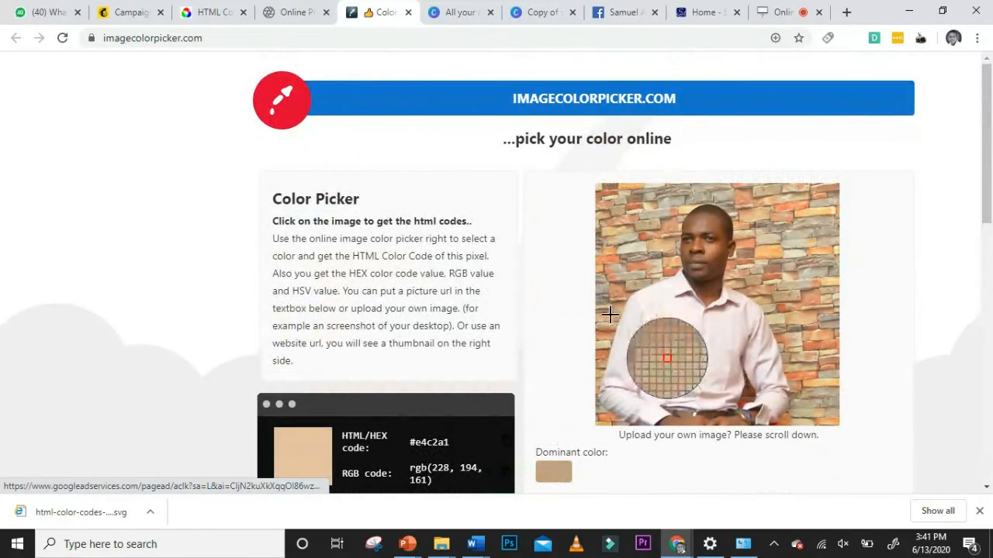